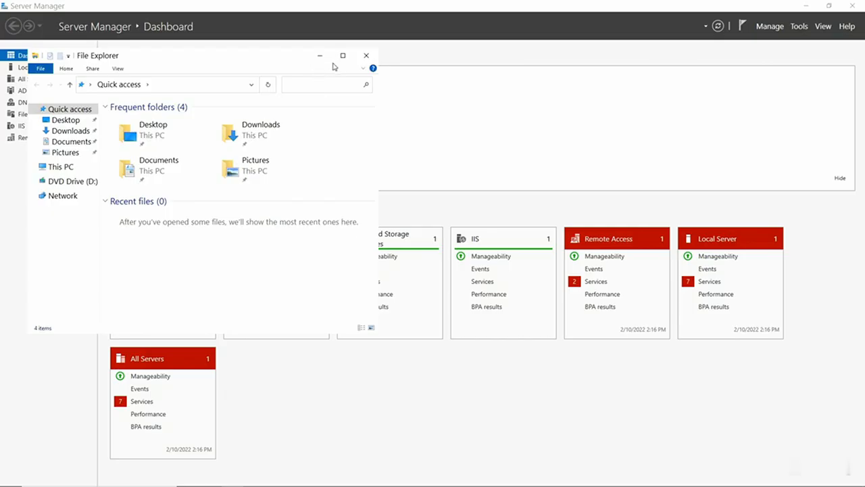
Step: Open the properties of Local Disk (C:) from This PC and check its previous versions
{"action": "left_click", "coordinate": [343, 55]}
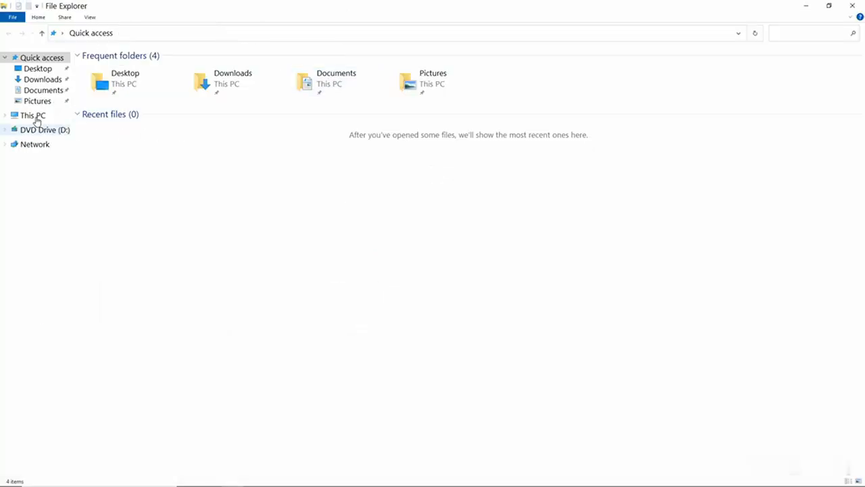
{"action": "left_click", "coordinate": [35, 117]}
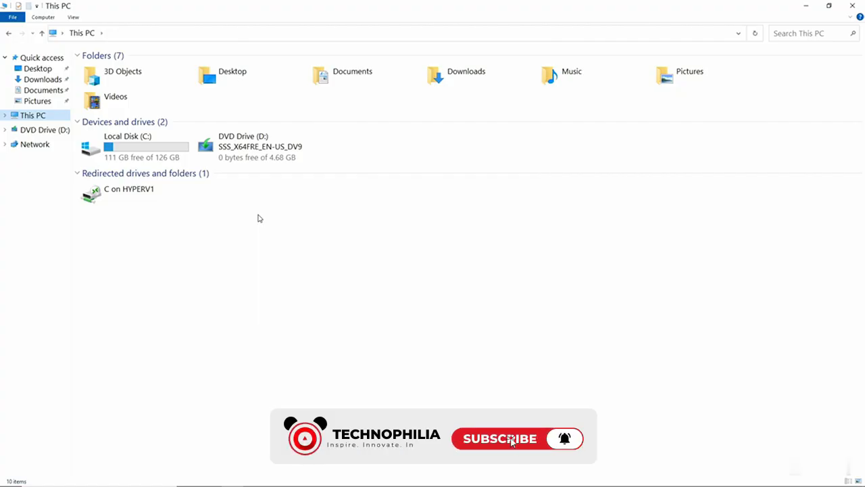
{"action": "right_click", "coordinate": [180, 144]}
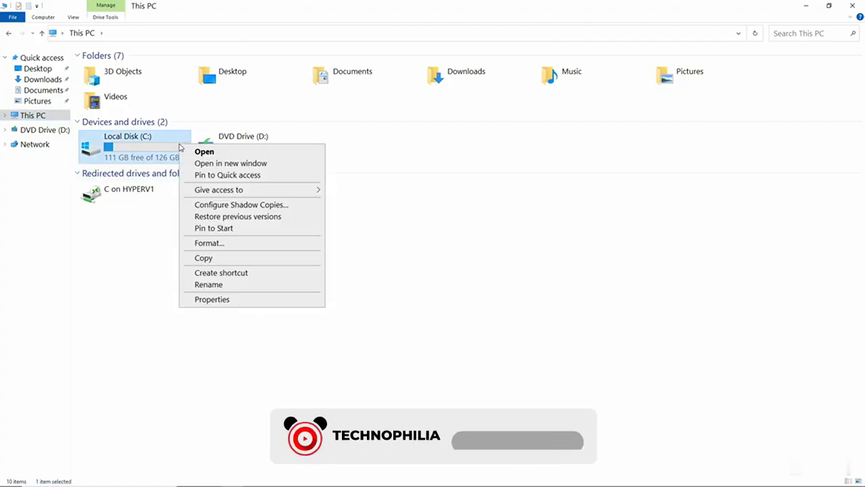
{"action": "left_click", "coordinate": [211, 299]}
{"action": "left_click_drag", "start_coordinate": [293, 154], "coordinate": [425, 120]}
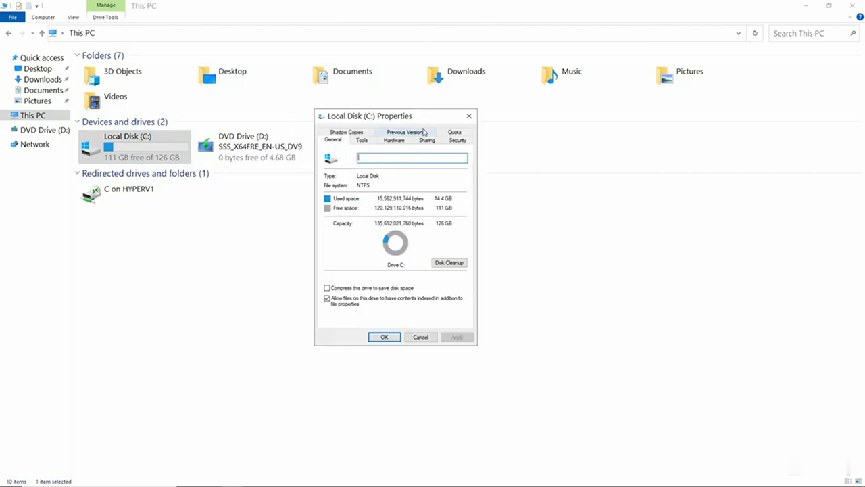
{"action": "left_click", "coordinate": [415, 135]}
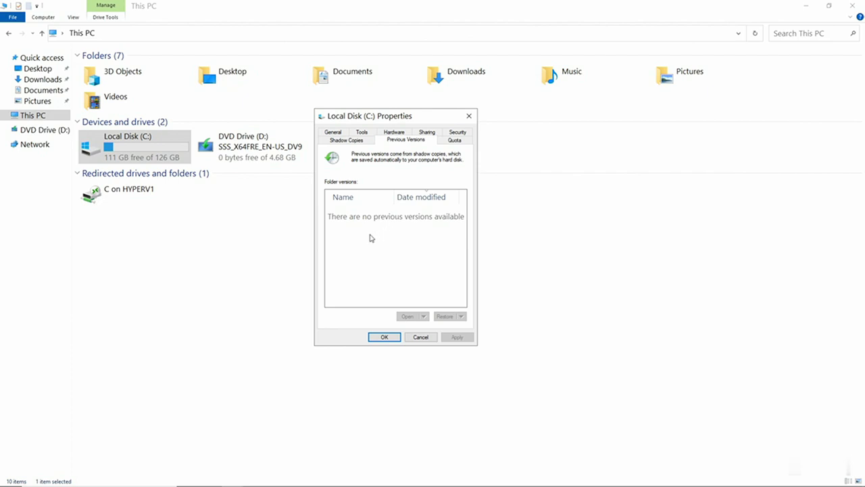
Step: Enable shadow copies for the C: volume, accepting the default schedule and settings
{"action": "left_click", "coordinate": [346, 140]}
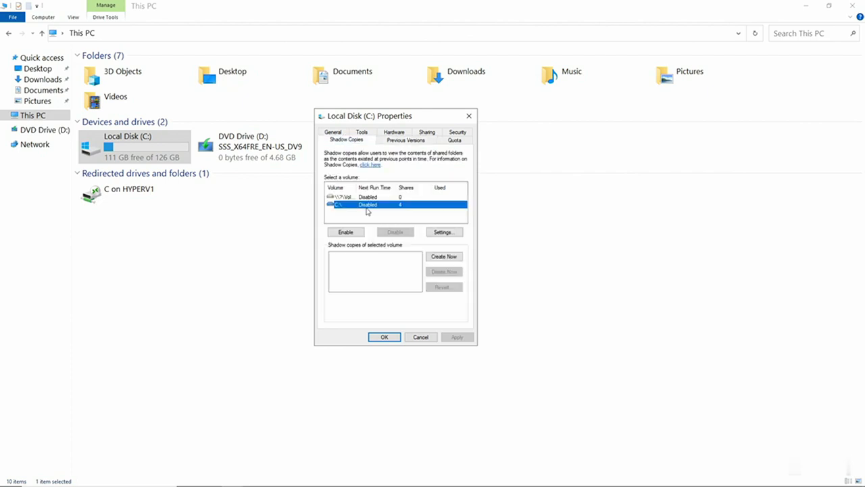
{"action": "left_click", "coordinate": [354, 234]}
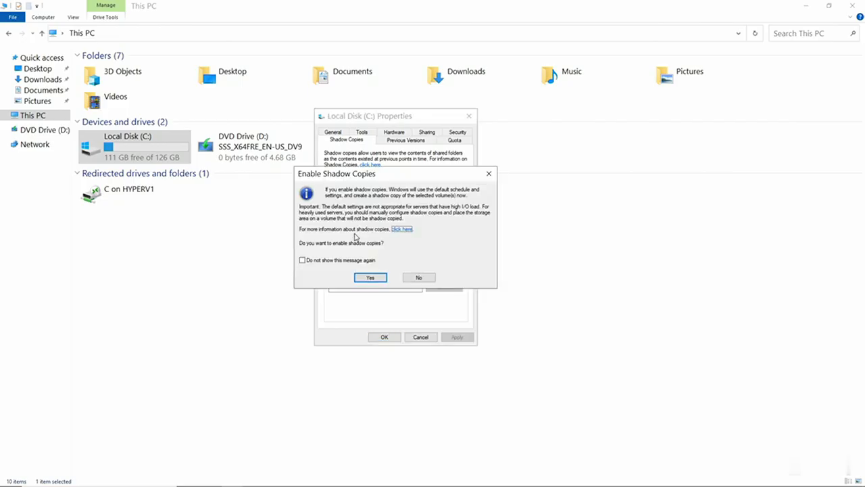
{"action": "left_click", "coordinate": [371, 278]}
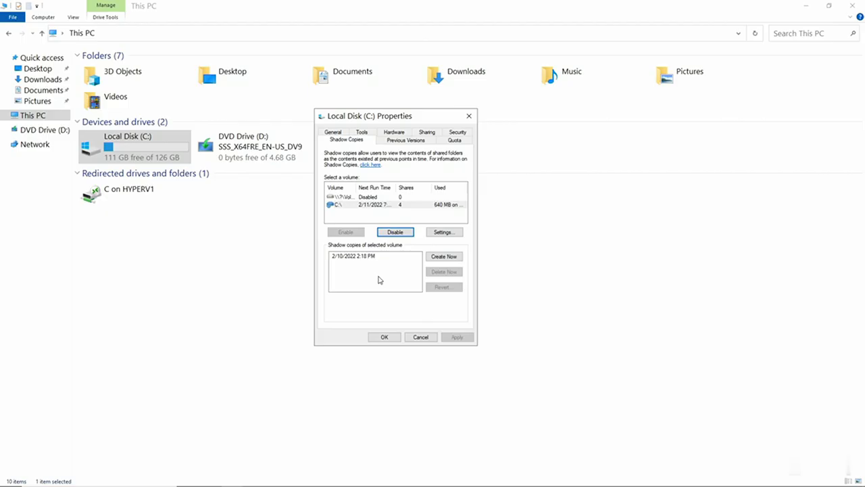
Step: Review the C: volume's shadow copy storage limit and schedule, cancel the schedule dialog, and accept the settings and drive properties
{"action": "left_click", "coordinate": [443, 232]}
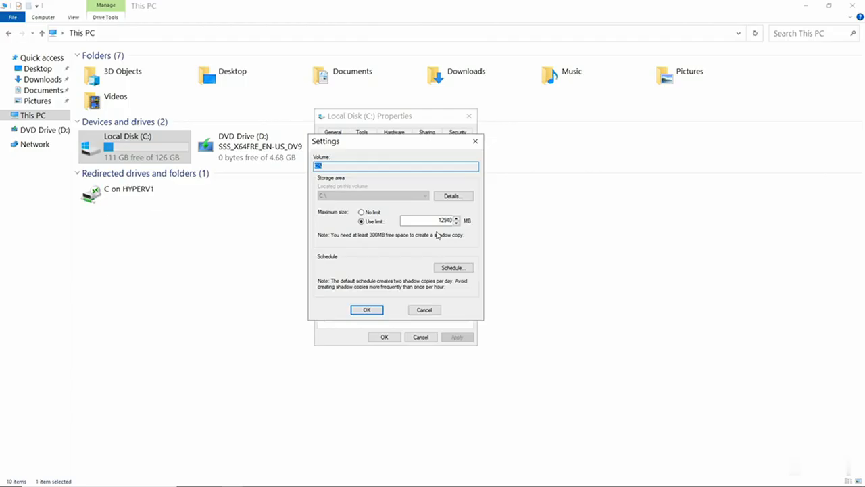
{"action": "left_click", "coordinate": [441, 268]}
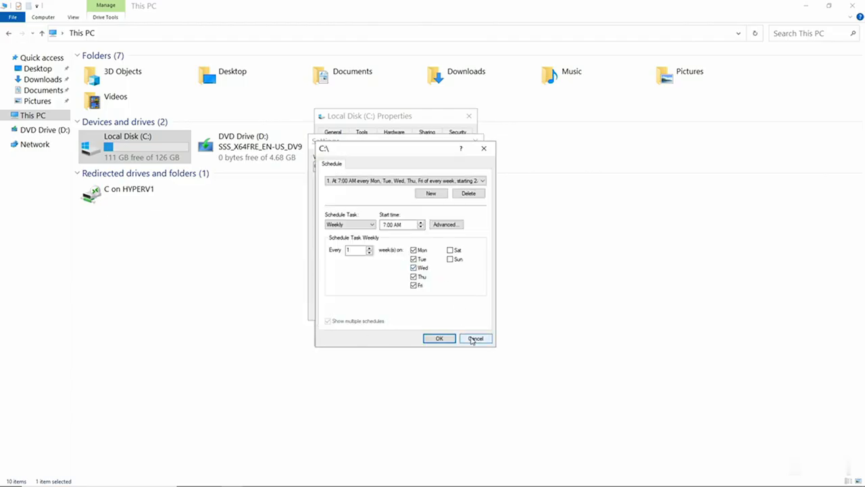
{"action": "left_click", "coordinate": [473, 339]}
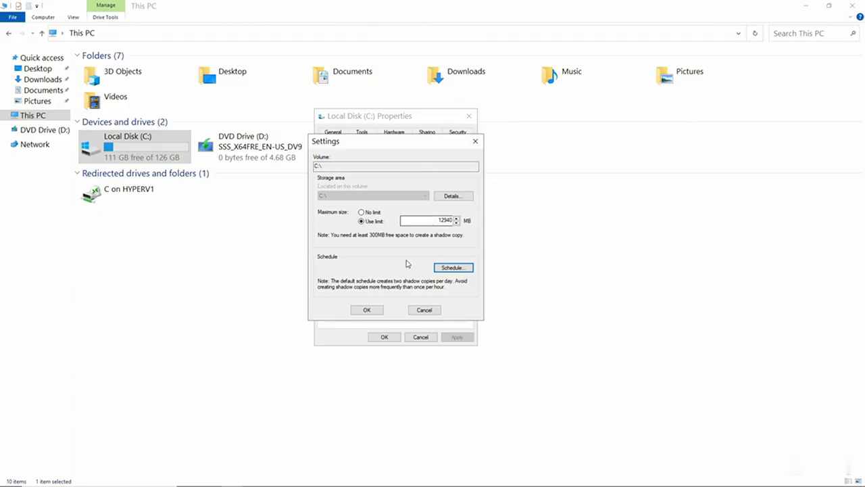
{"action": "left_click", "coordinate": [367, 309]}
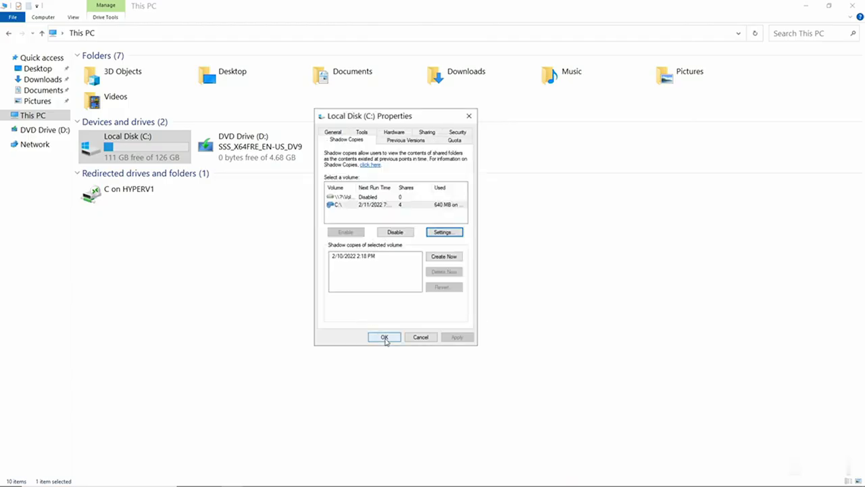
{"action": "left_click", "coordinate": [384, 336]}
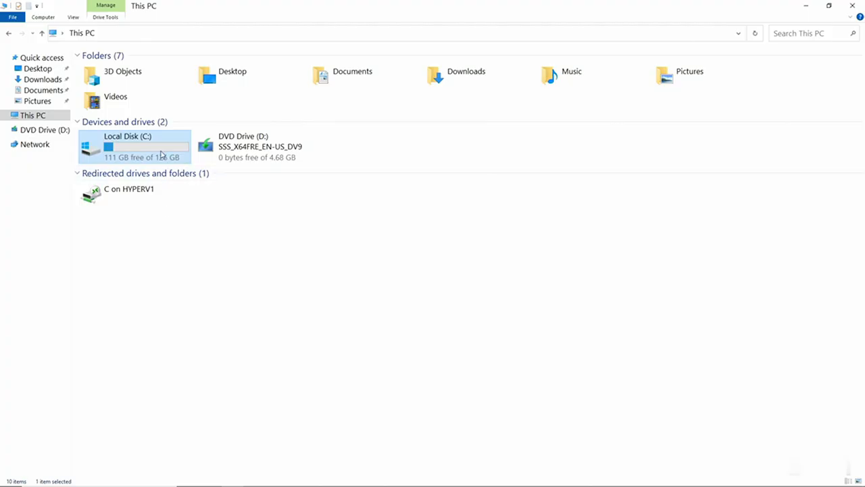
Step: Reopen the properties of Local Disk (C:) and open today's previous version of the drive
{"action": "right_click", "coordinate": [162, 155]}
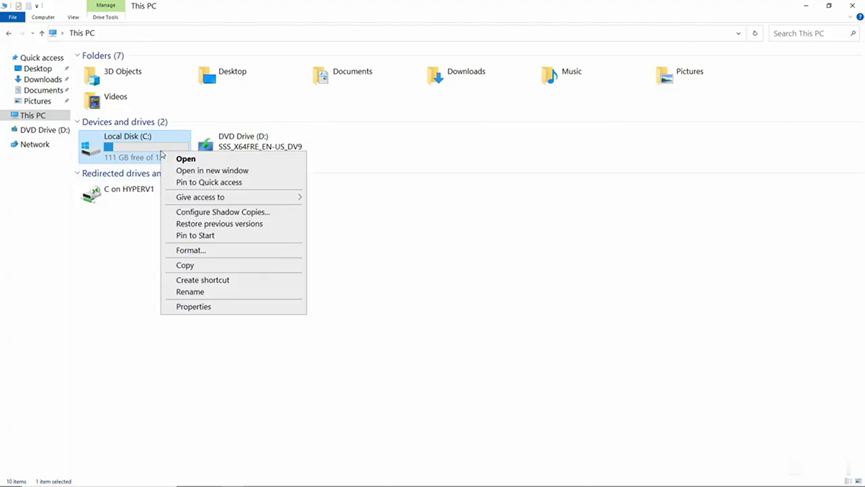
{"action": "left_click", "coordinate": [194, 308]}
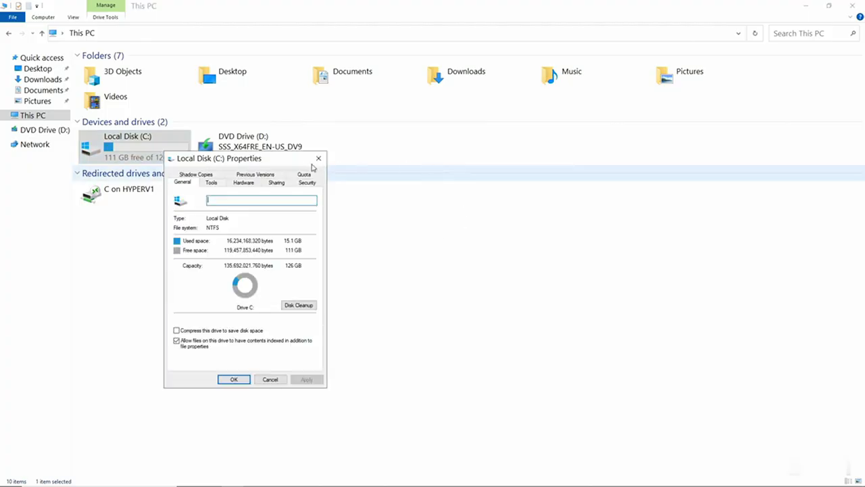
{"action": "left_click_drag", "start_coordinate": [297, 159], "coordinate": [451, 122]}
{"action": "left_click", "coordinate": [410, 140]}
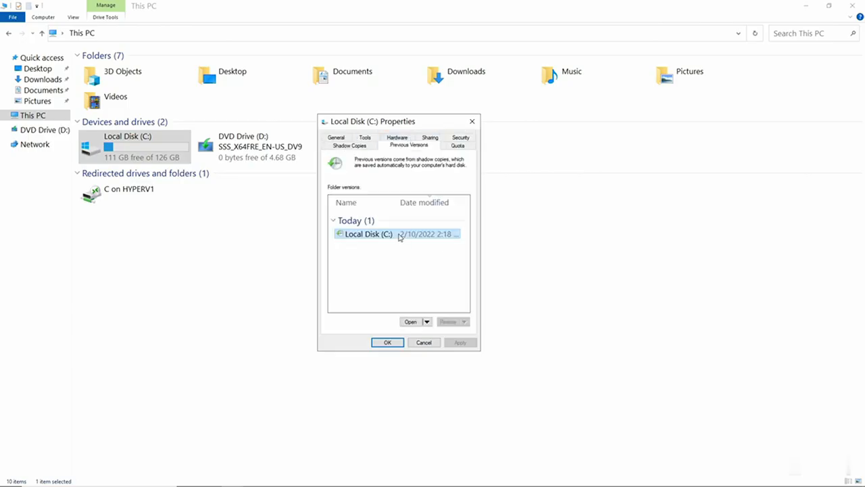
{"action": "left_click", "coordinate": [409, 322]}
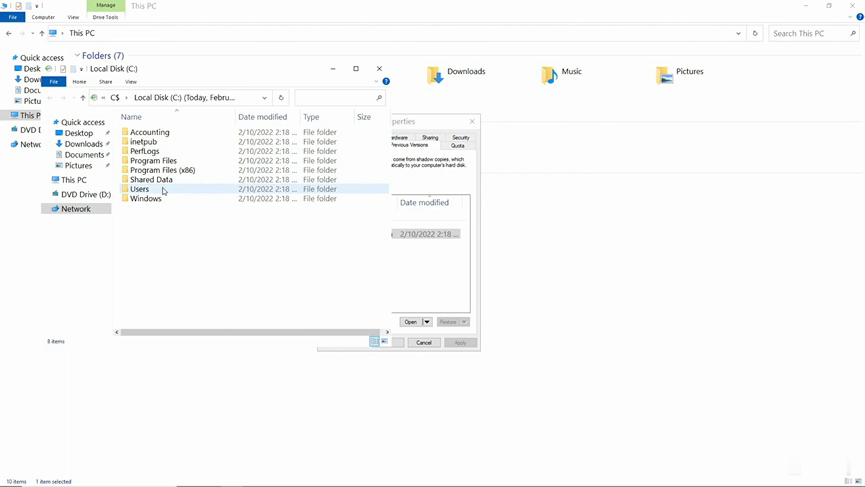
Step: Open the Shared Data folder in the C: snapshot, and close the snapshot, drive properties and File Explorer windows
{"action": "mouse_move", "coordinate": [163, 192]}
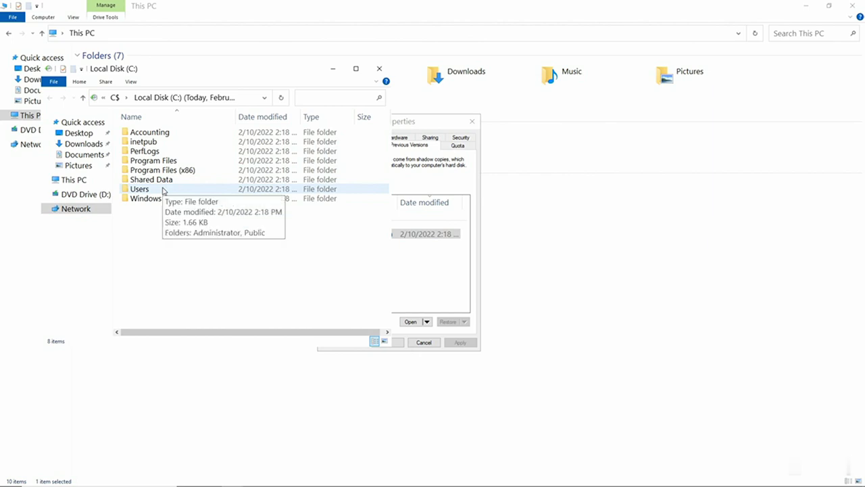
{"action": "left_click", "coordinate": [166, 183]}
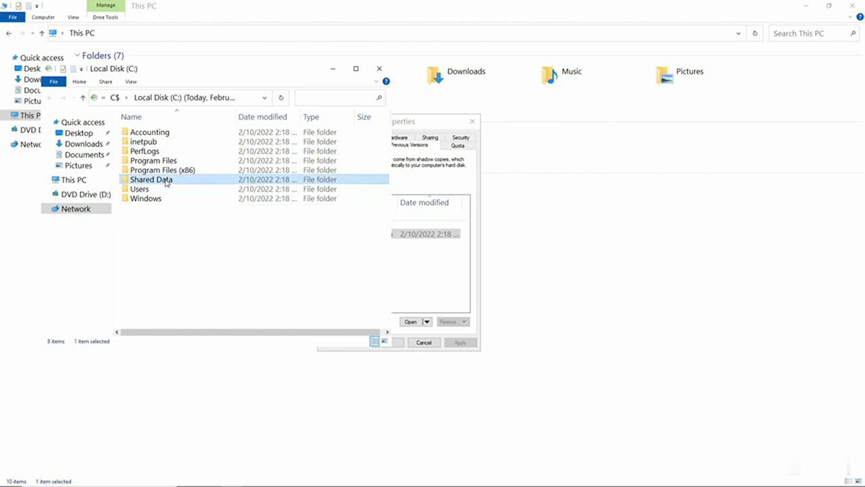
{"action": "right_click", "coordinate": [166, 184]}
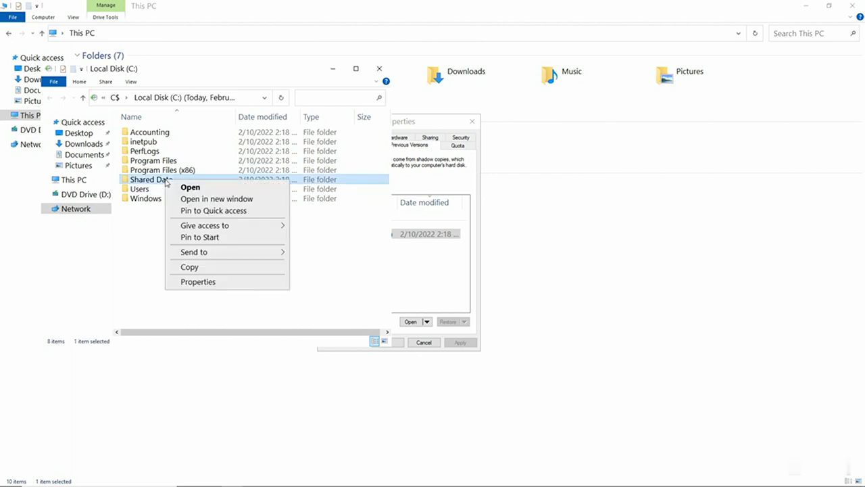
{"action": "left_click", "coordinate": [178, 187]}
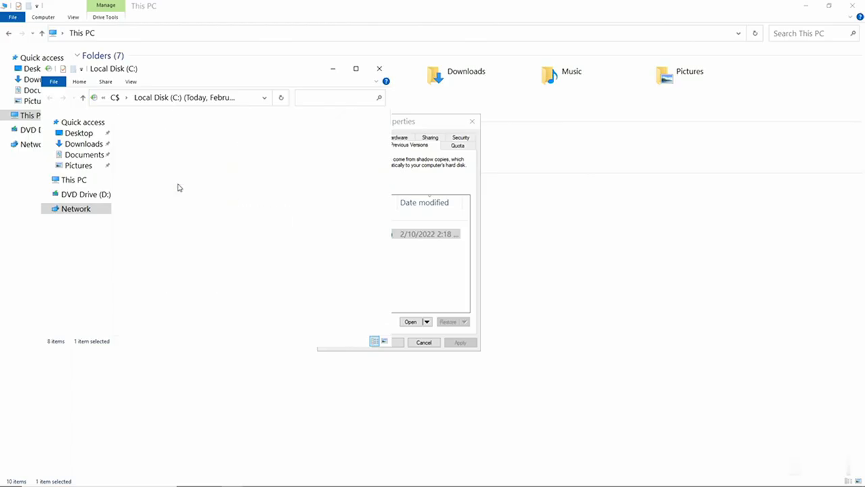
{"action": "left_click", "coordinate": [379, 68]}
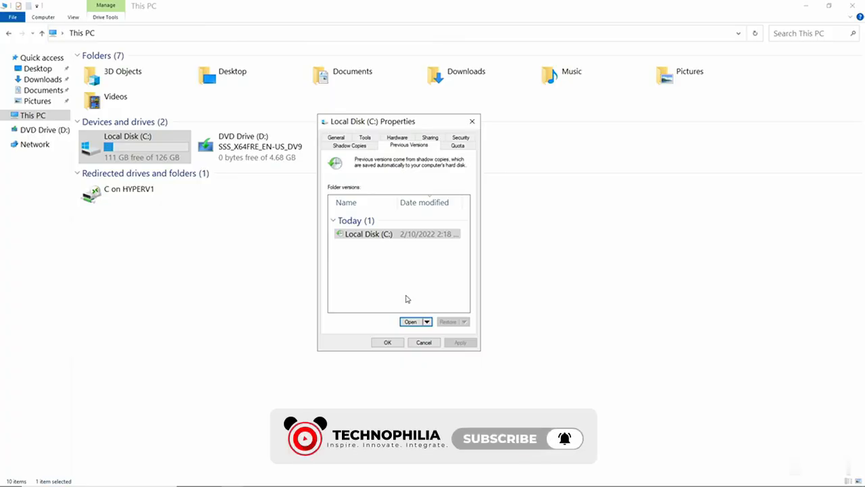
{"action": "left_click", "coordinate": [388, 342]}
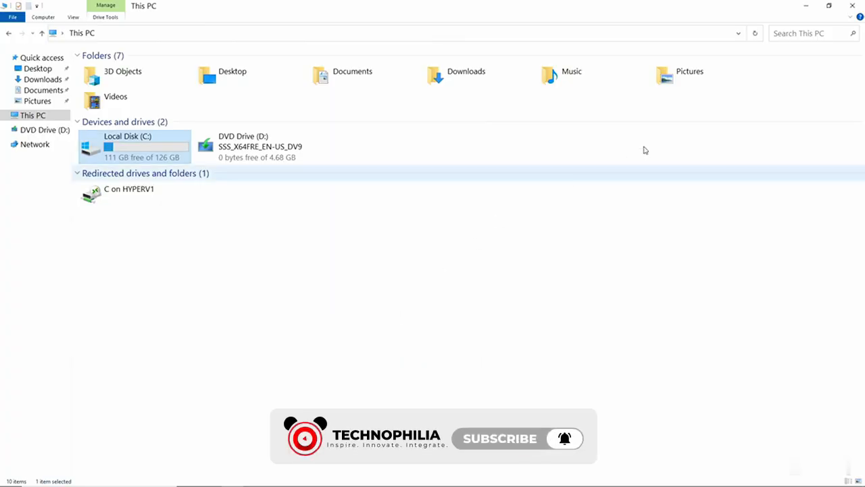
{"action": "left_click", "coordinate": [852, 5]}
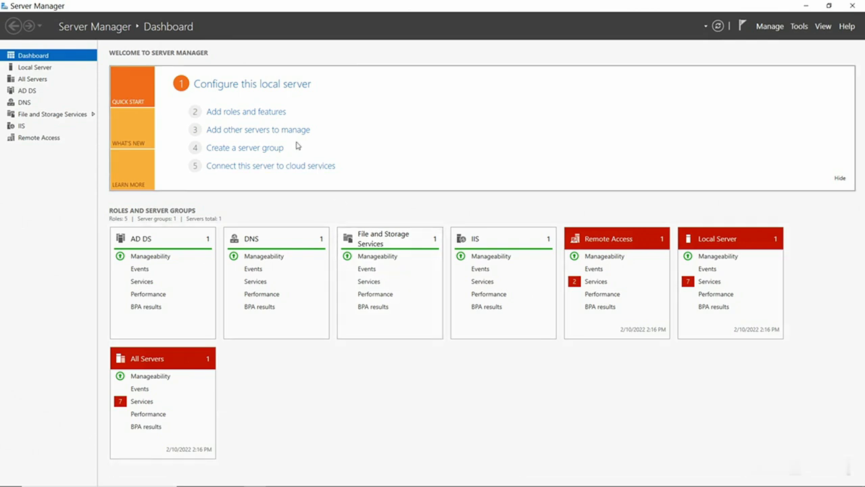
Step: Start adding roles and features with a role-based installation on the default server, adding no roles, and proceed to feature selection
{"action": "left_click", "coordinate": [266, 112]}
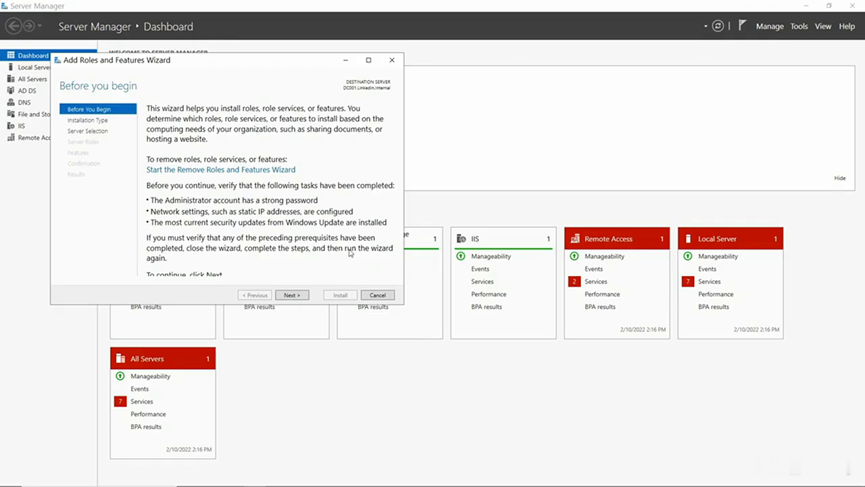
{"action": "left_click", "coordinate": [368, 60]}
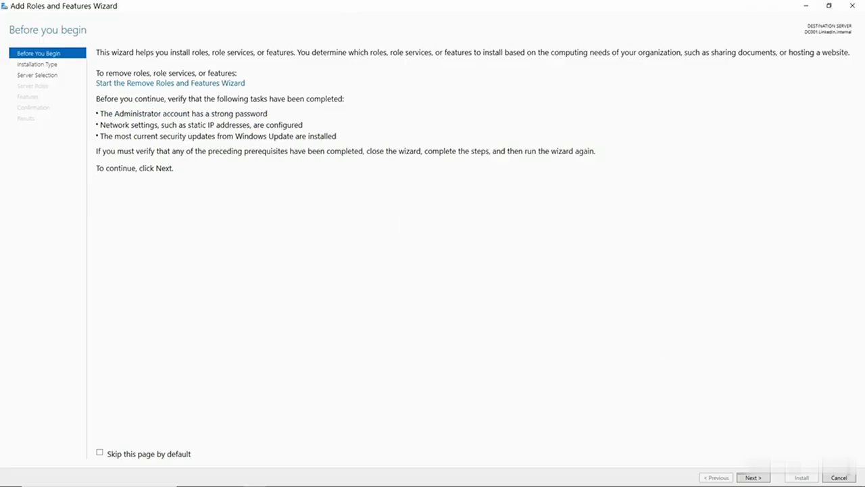
{"action": "left_click", "coordinate": [752, 478]}
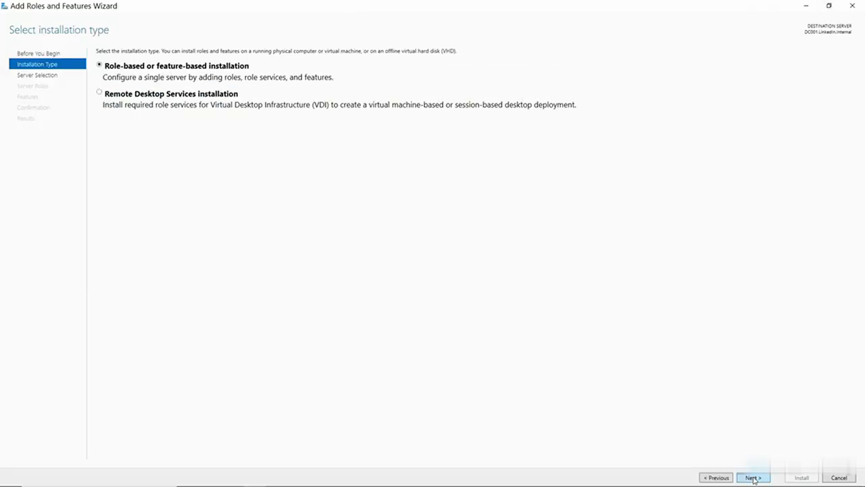
{"action": "left_click", "coordinate": [752, 478]}
{"action": "left_click", "coordinate": [752, 478]}
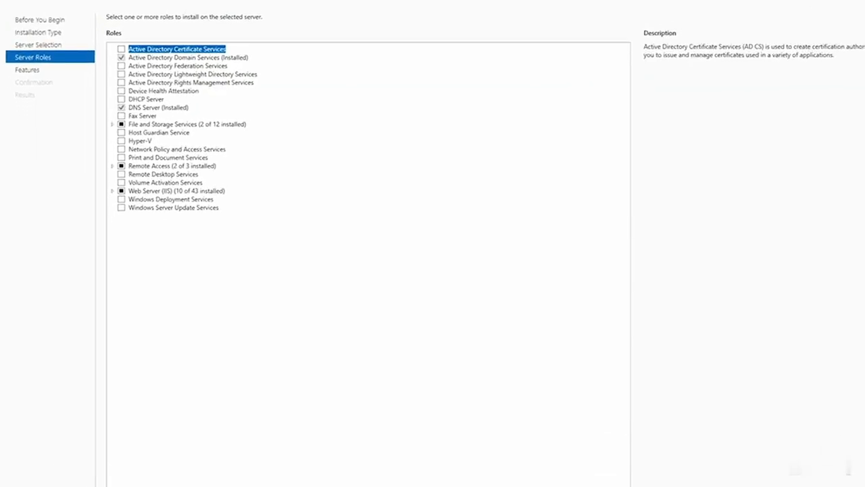
{"action": "key", "text": "alt+n"}
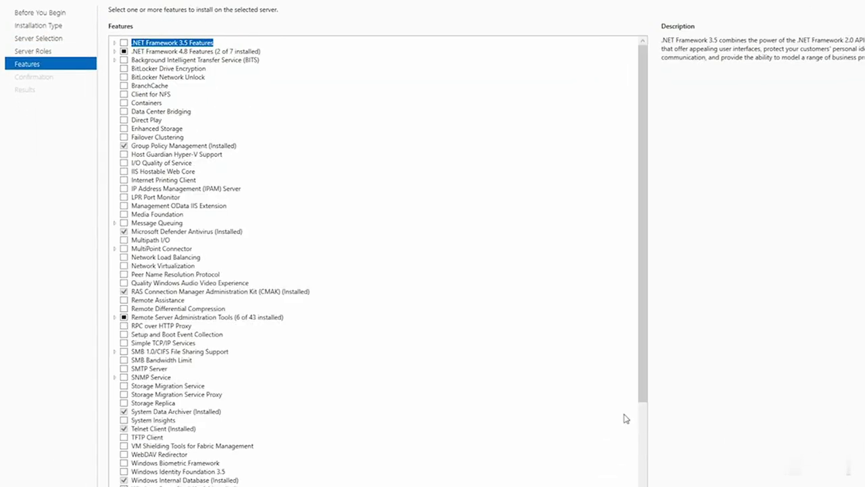
Step: Select the Windows Server Backup feature and start its installation
{"action": "left_click", "coordinate": [643, 427]}
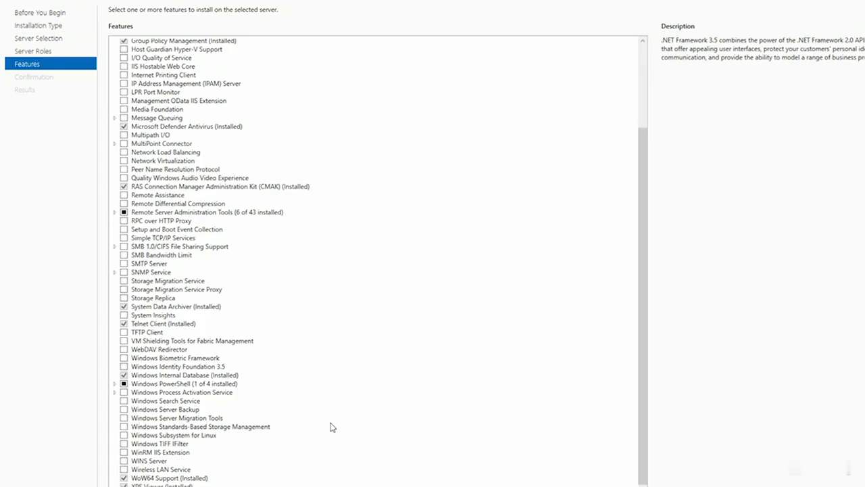
{"action": "left_click", "coordinate": [124, 410]}
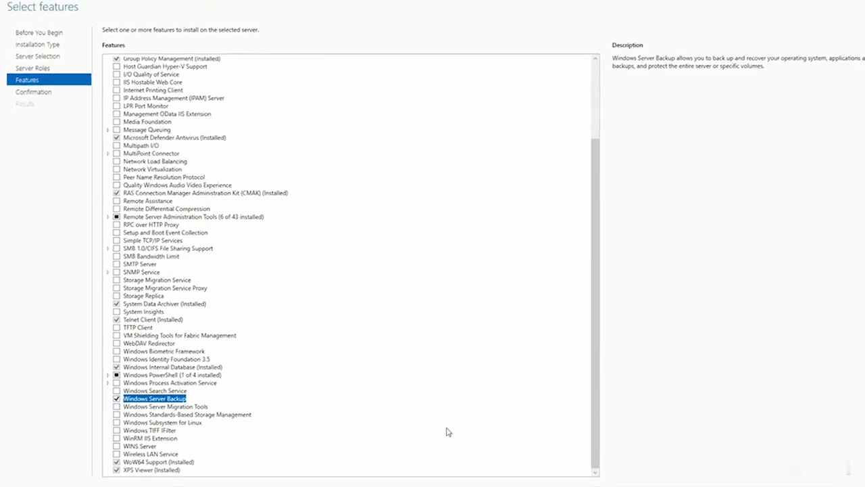
{"action": "left_click", "coordinate": [750, 477]}
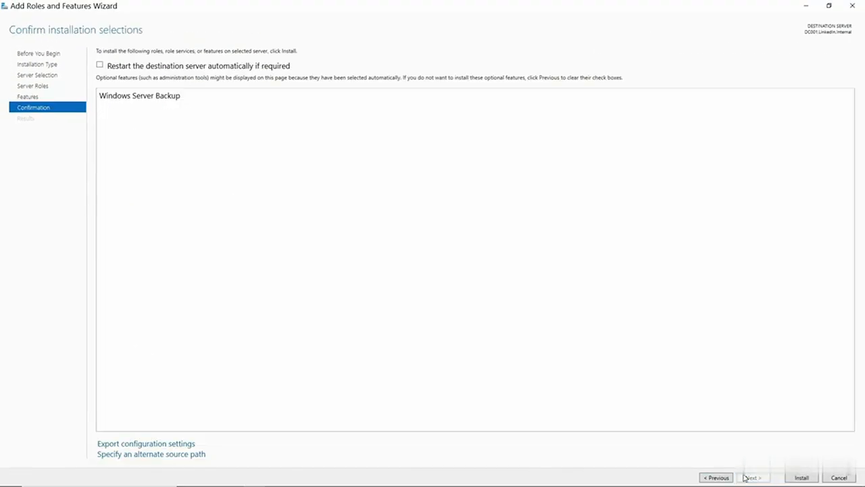
{"action": "left_click", "coordinate": [792, 476]}
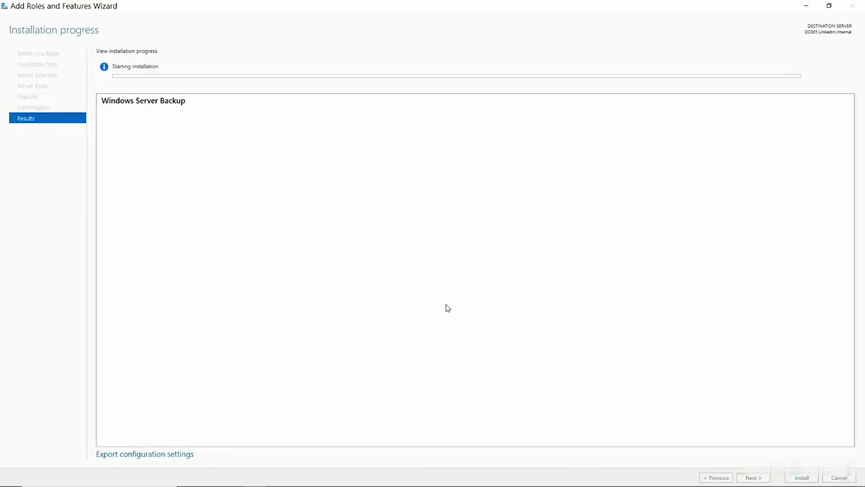
Step: Open File Explorer and view the server's drives under This PC
{"action": "mouse_move", "coordinate": [176, 484]}
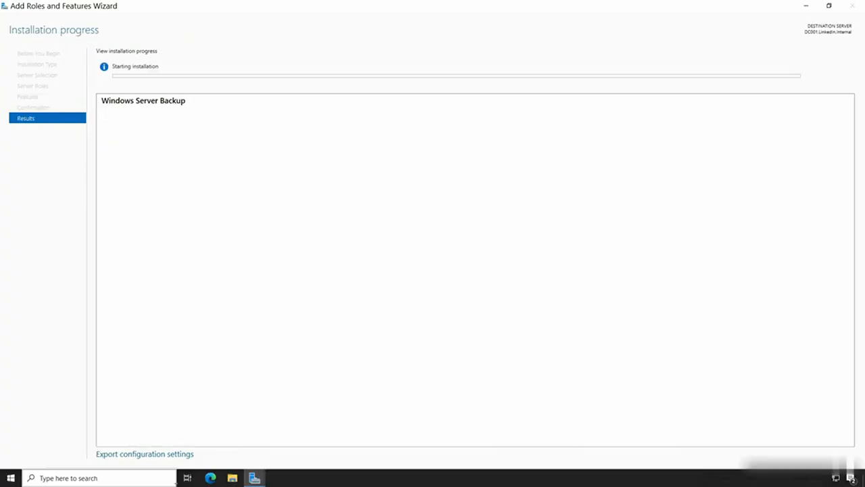
{"action": "left_click", "coordinate": [232, 478]}
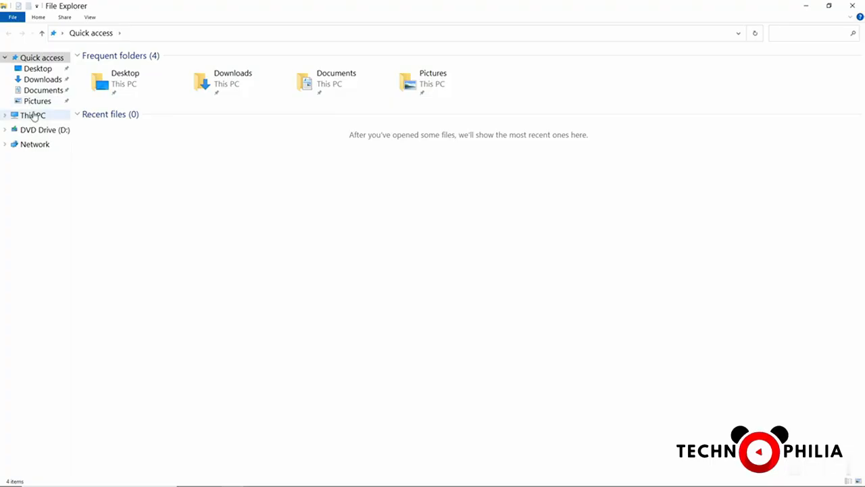
{"action": "left_click", "coordinate": [30, 115]}
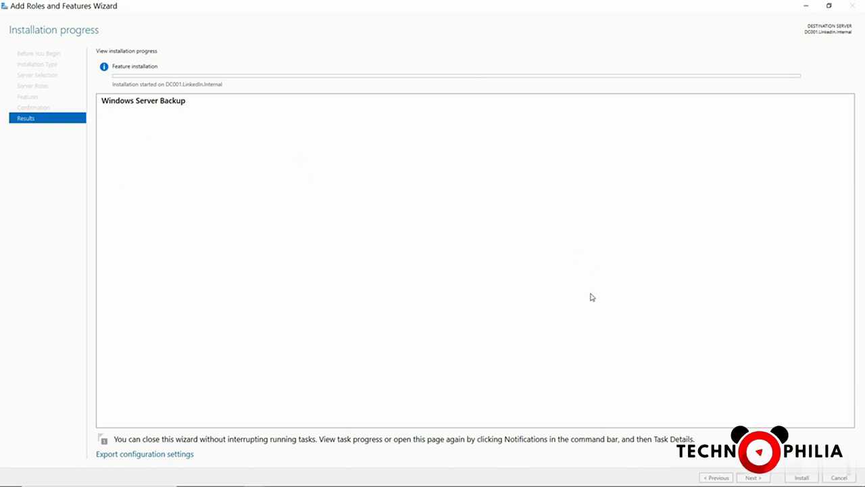
Step: Search for computer, open Computer Management, and open Disk Management within its Storage section
{"action": "mouse_move", "coordinate": [662, 484]}
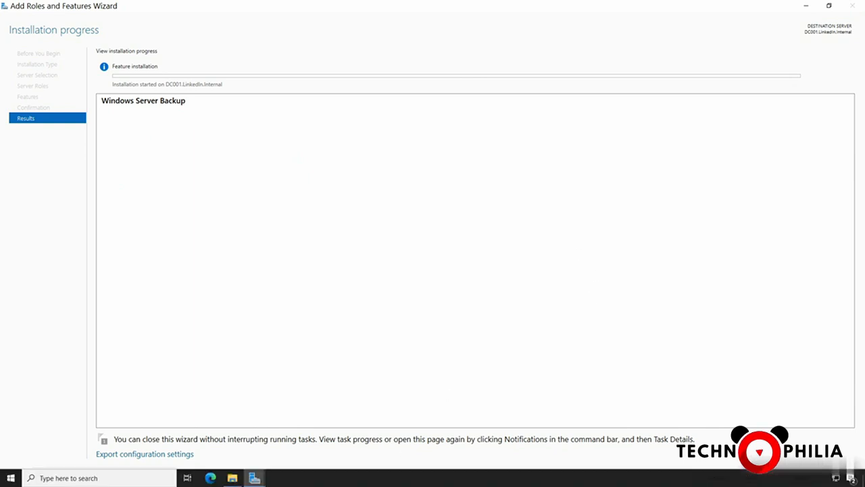
{"action": "left_click", "coordinate": [131, 480]}
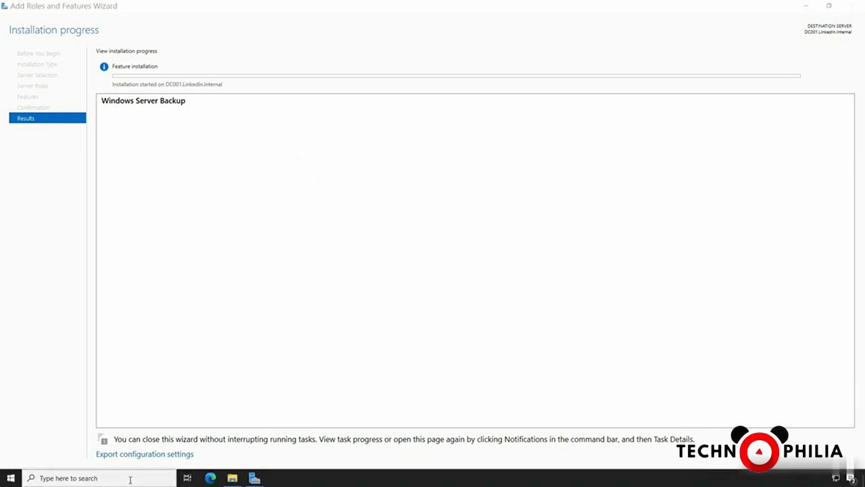
{"action": "type", "text": "ter"}
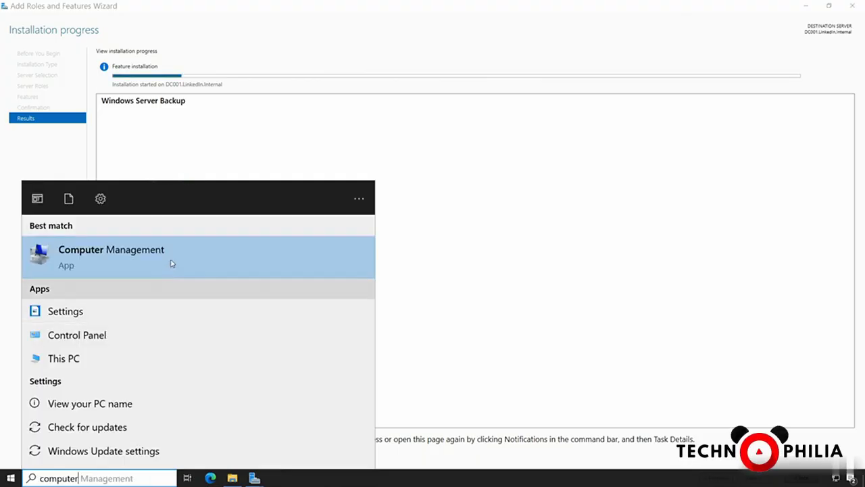
{"action": "left_click", "coordinate": [218, 260]}
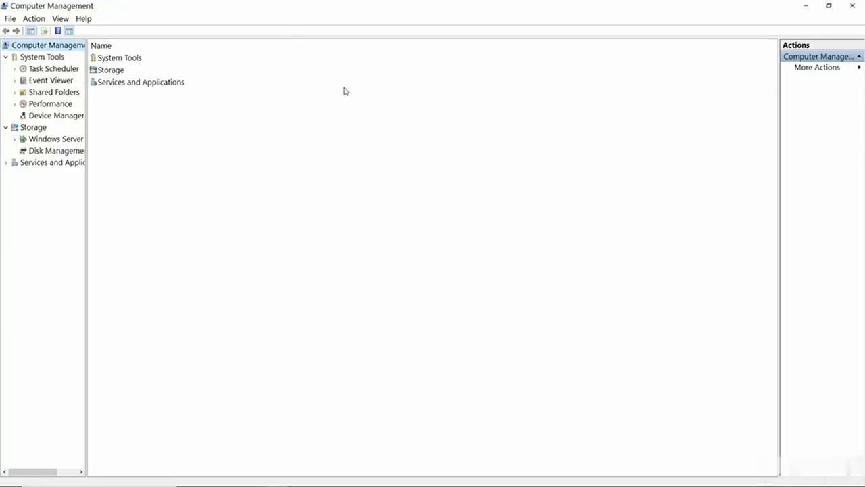
{"action": "left_click", "coordinate": [126, 73]}
{"action": "double_click", "coordinate": [125, 73]}
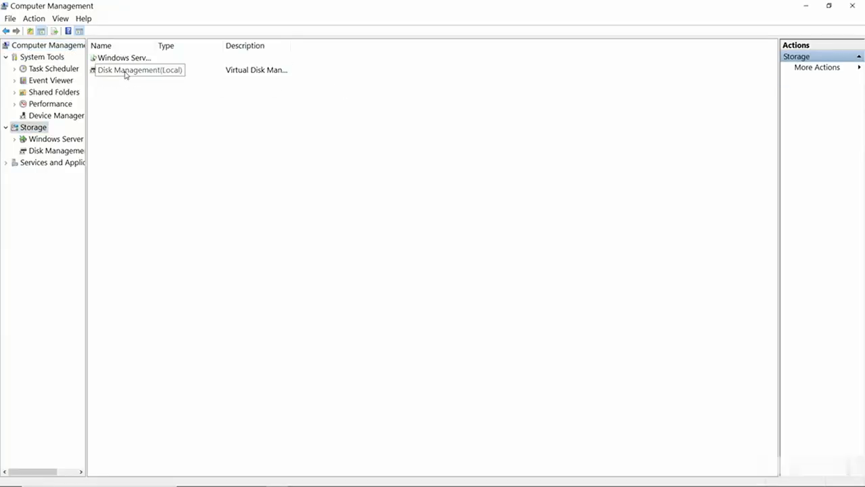
{"action": "double_click", "coordinate": [126, 70]}
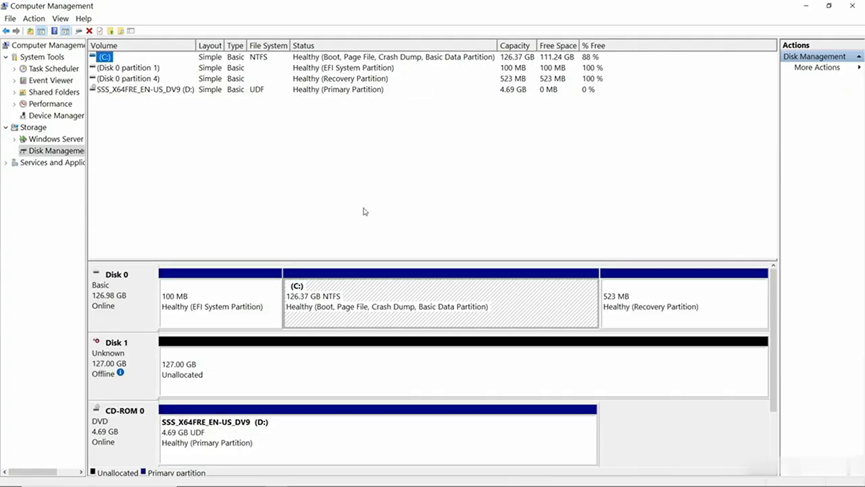
Step: Bring Disk 1 online and initialize it with the GPT partition style
{"action": "left_click", "coordinate": [138, 348]}
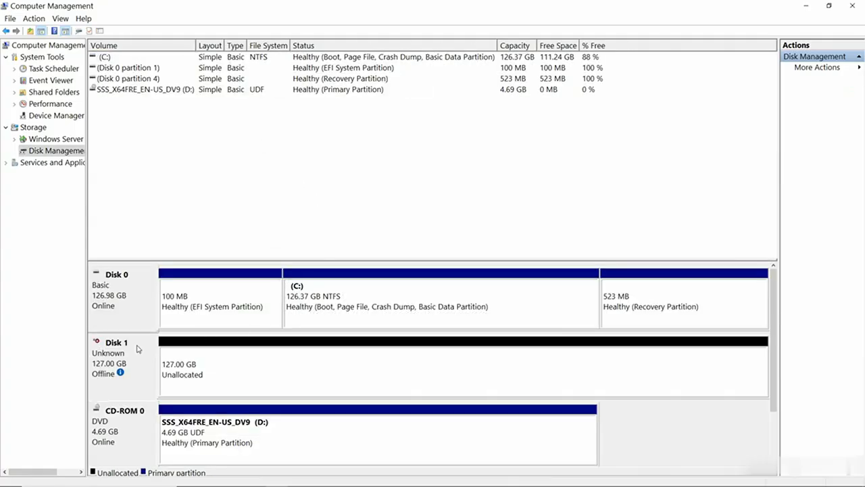
{"action": "right_click", "coordinate": [137, 348]}
{"action": "left_click", "coordinate": [152, 356]}
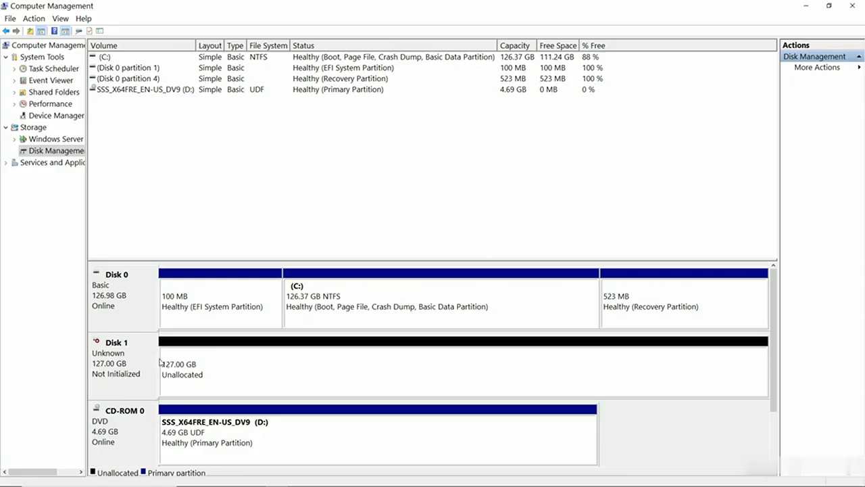
{"action": "right_click", "coordinate": [145, 355]}
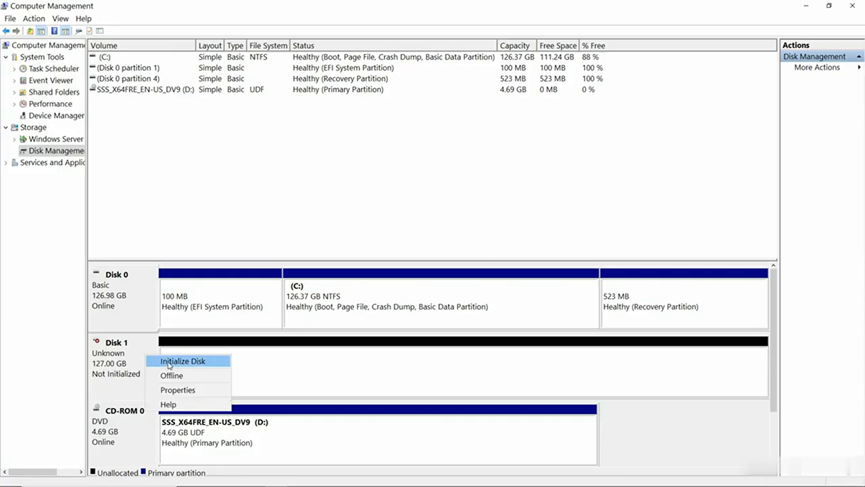
{"action": "left_click", "coordinate": [168, 361]}
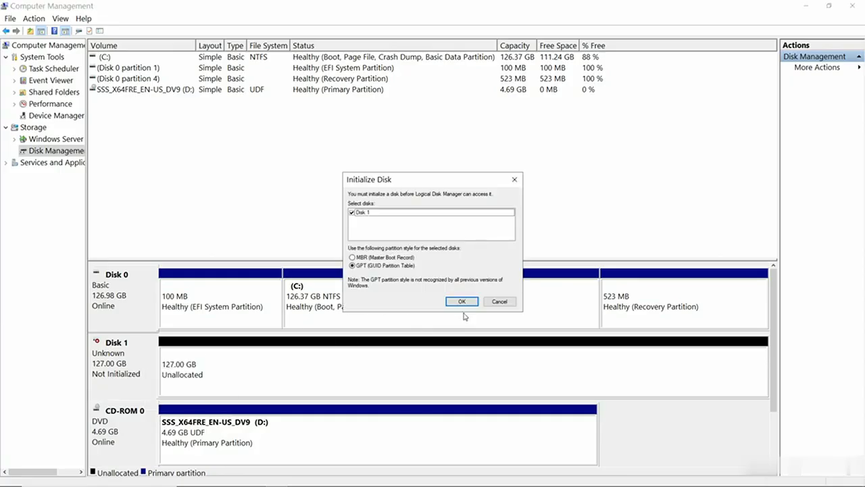
{"action": "left_click", "coordinate": [462, 301]}
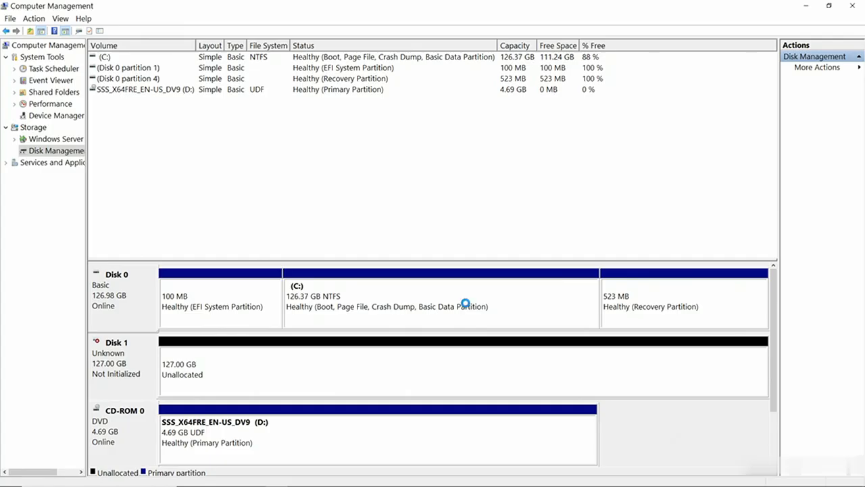
Step: Create a simple volume in Disk 1's unallocated space, quick-formatted as NTFS with default allocation unit size and the label New Volume
{"action": "right_click", "coordinate": [282, 367]}
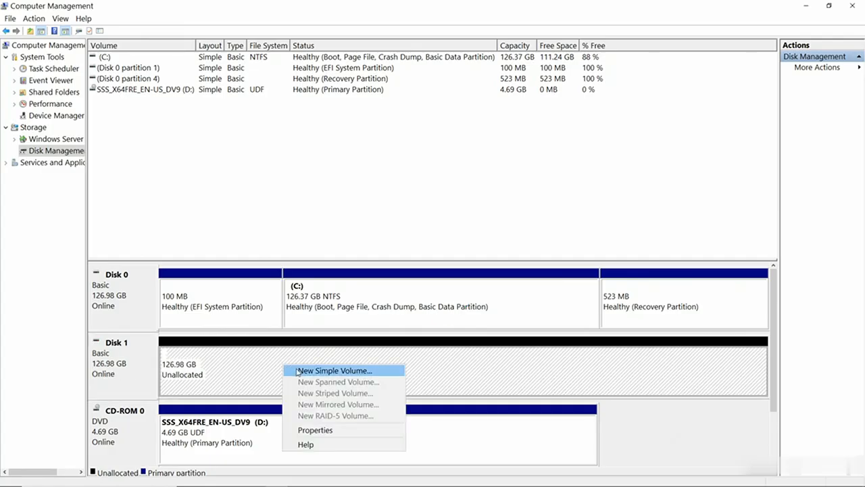
{"action": "left_click", "coordinate": [296, 370]}
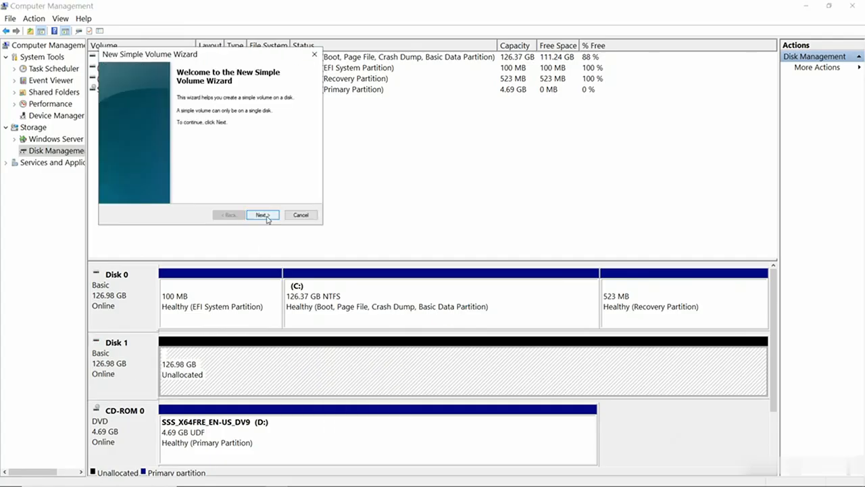
{"action": "left_click", "coordinate": [264, 216]}
{"action": "left_click", "coordinate": [266, 218]}
{"action": "left_click", "coordinate": [266, 216]}
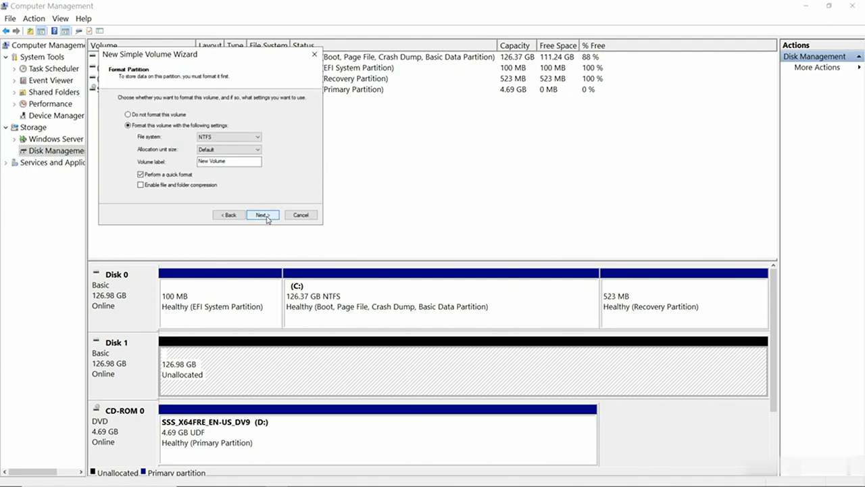
{"action": "left_click", "coordinate": [266, 217]}
{"action": "left_click", "coordinate": [263, 215]}
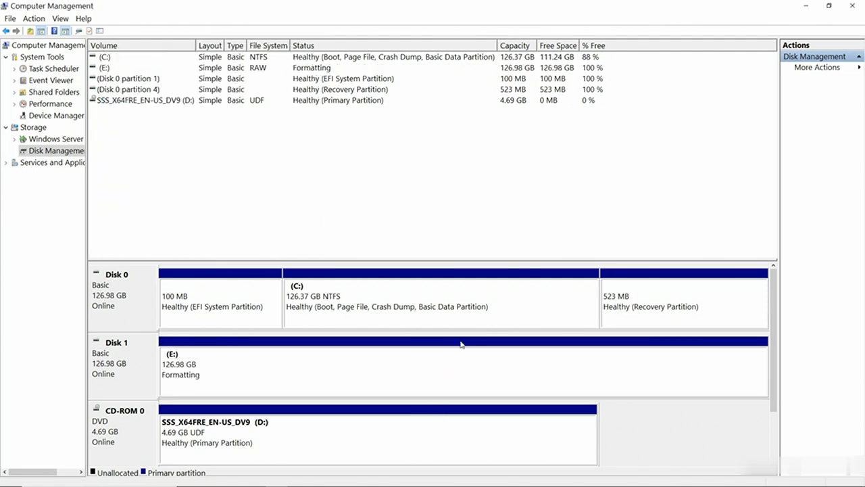
Step: Minimize Computer Management, check This PC in File Explorer for the new E: volume, and minimize File Explorer
{"action": "left_click", "coordinate": [806, 6]}
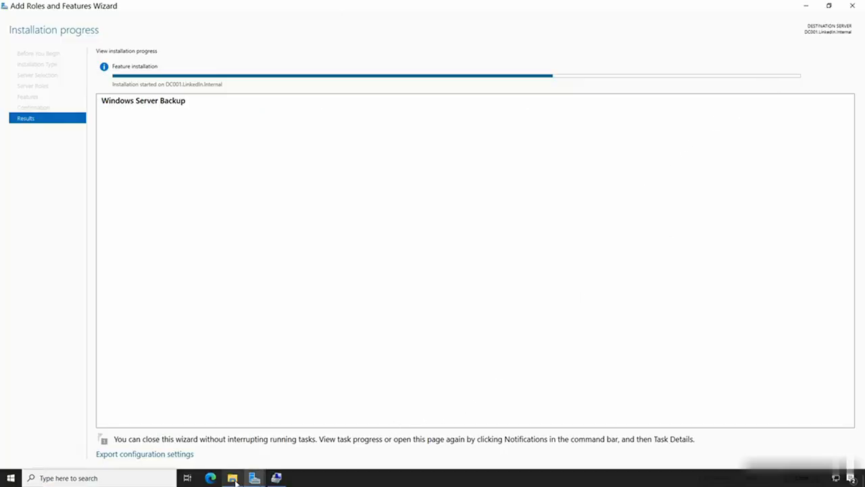
{"action": "left_click", "coordinate": [232, 477]}
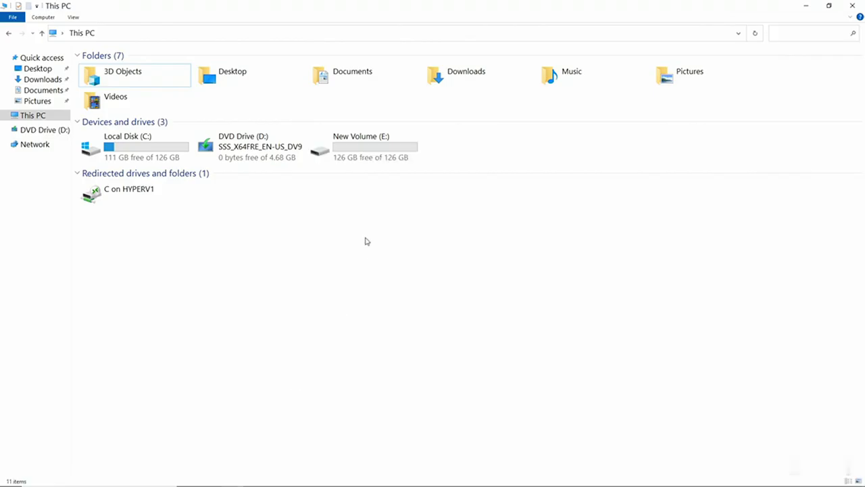
{"action": "left_click", "coordinate": [807, 6]}
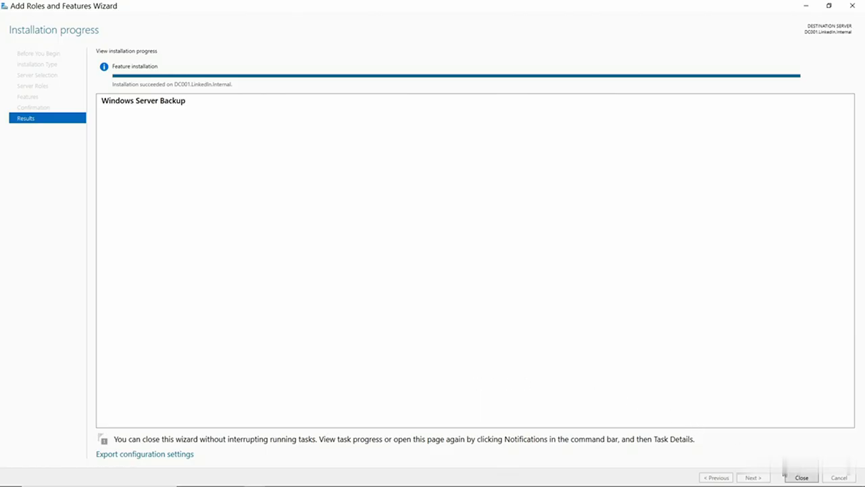
Step: Close the finished feature installation wizard and open Local Backup in Windows Server Backup
{"action": "left_click", "coordinate": [796, 477]}
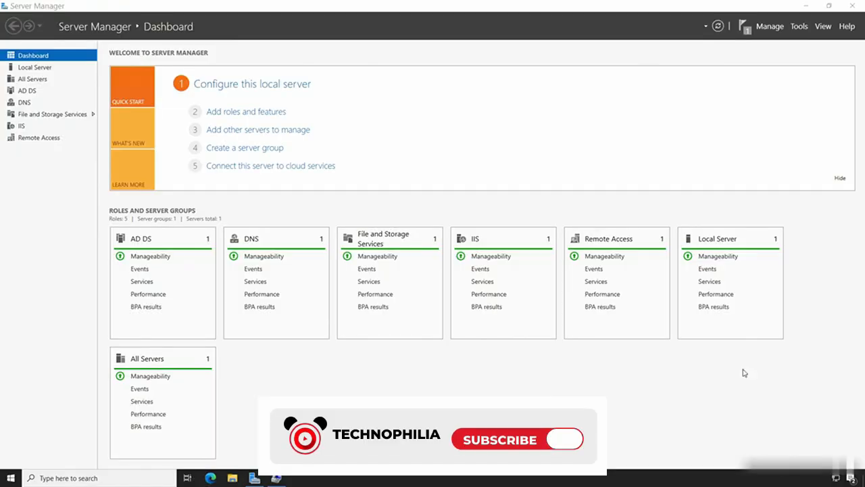
{"action": "left_click", "coordinate": [799, 27]}
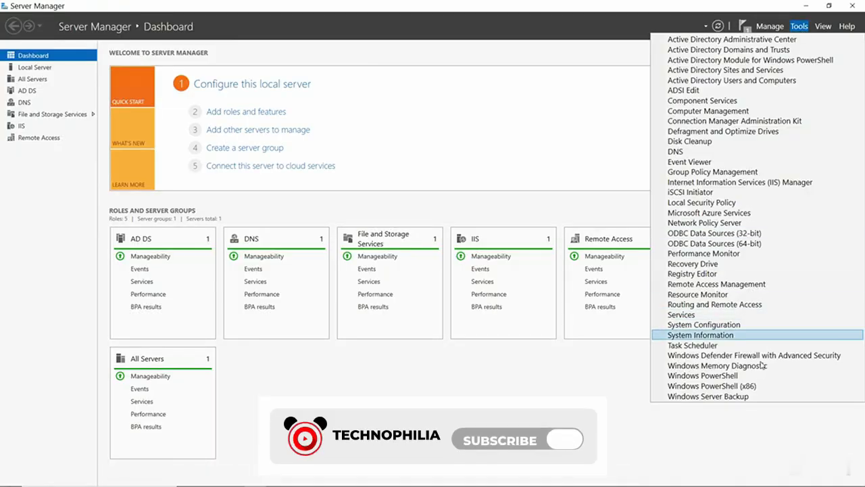
{"action": "left_click", "coordinate": [736, 398]}
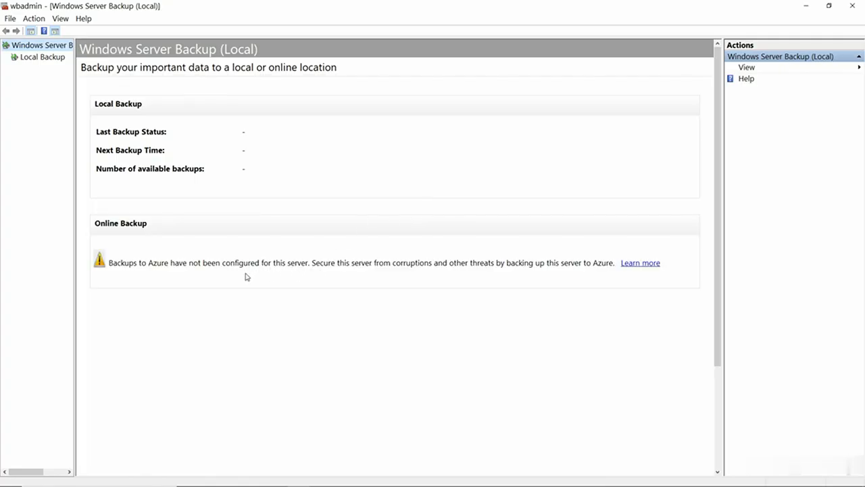
{"action": "left_click", "coordinate": [49, 59]}
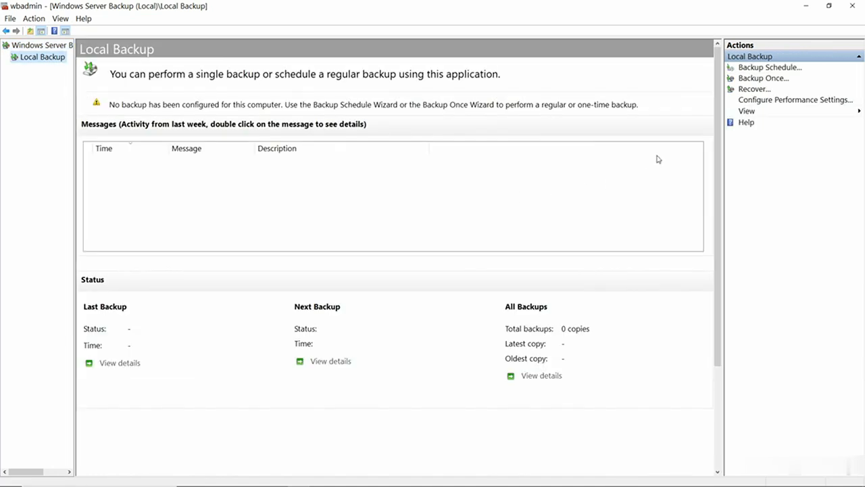
Step: Start a backup schedule for the full server, running once a day at 9:00 PM
{"action": "left_click", "coordinate": [744, 66]}
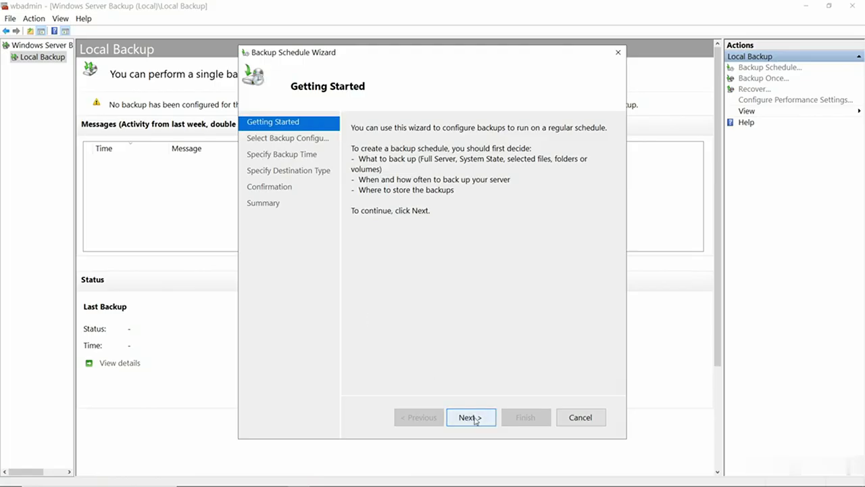
{"action": "left_click", "coordinate": [471, 417]}
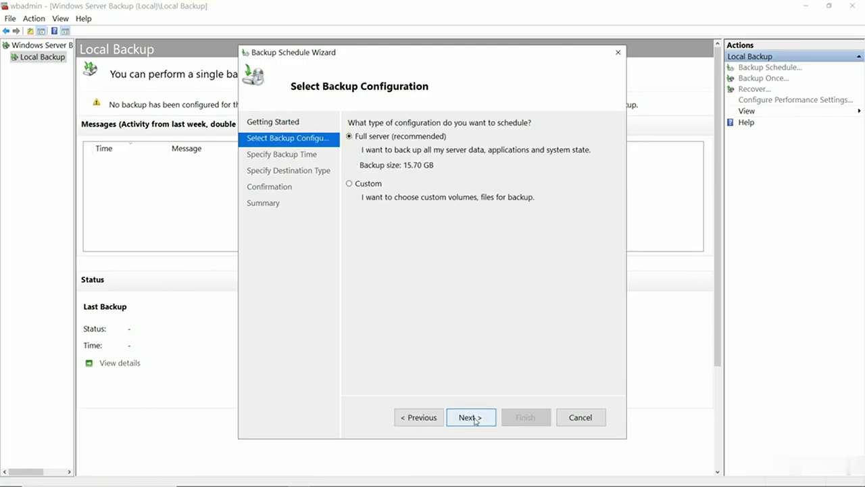
{"action": "left_click", "coordinate": [475, 420]}
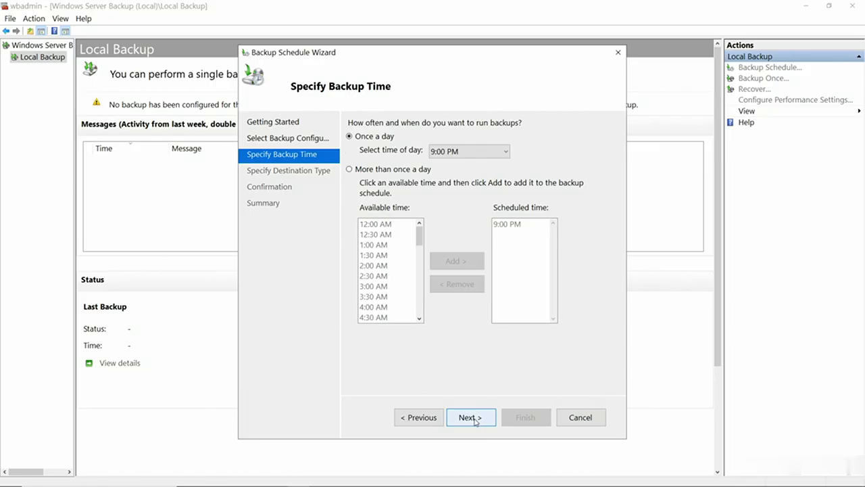
{"action": "left_click", "coordinate": [478, 153]}
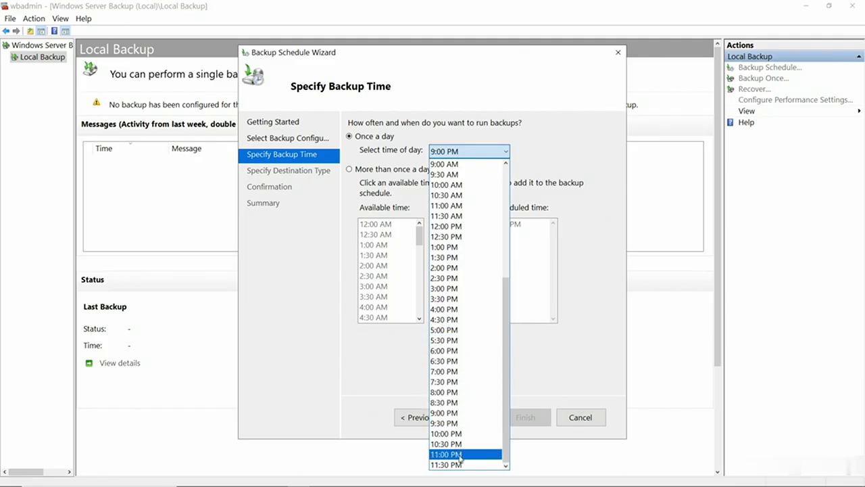
{"action": "left_click", "coordinate": [459, 414]}
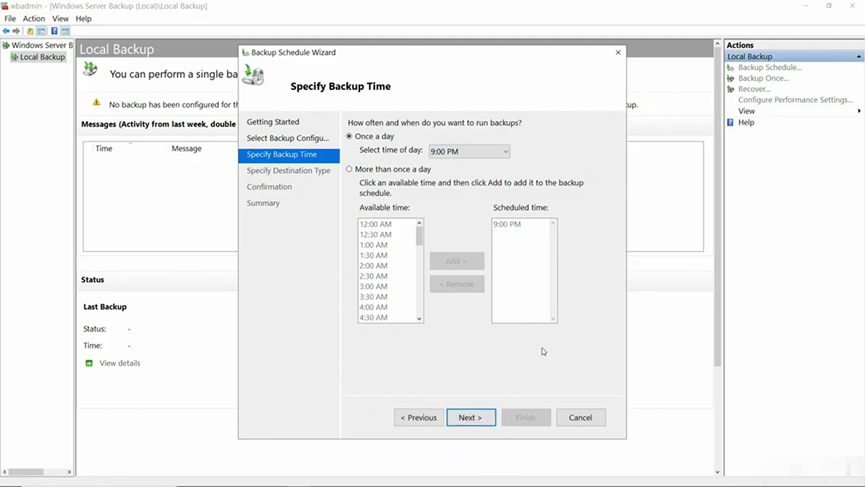
Step: Switch the schedule to more than once a day, add 1:30 AM, view the destination types, and cancel the schedule wizard
{"action": "left_click", "coordinate": [415, 173]}
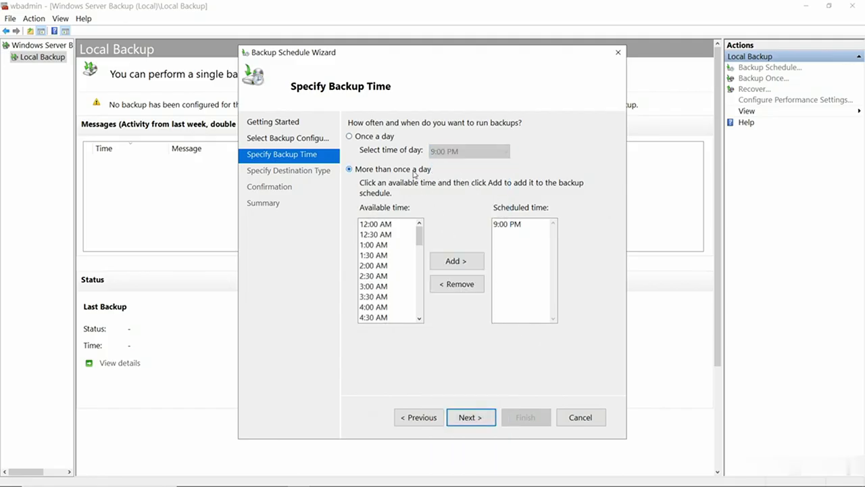
{"action": "left_click", "coordinate": [386, 256]}
{"action": "left_click", "coordinate": [455, 260]}
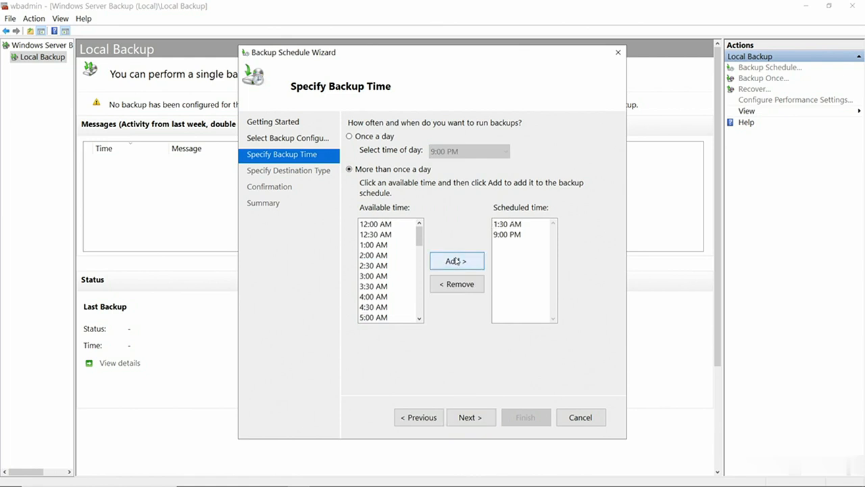
{"action": "left_click", "coordinate": [468, 418]}
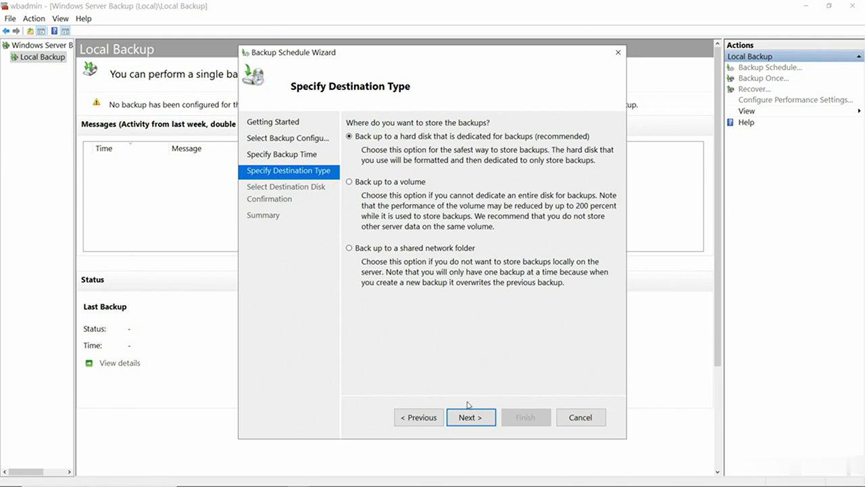
{"action": "left_click", "coordinate": [579, 417]}
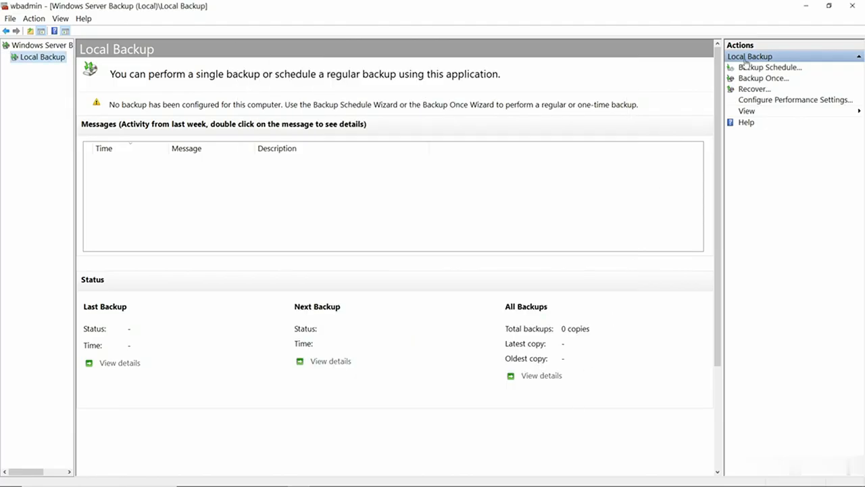
Step: Start a one-time backup with the Custom configuration and add the Shared Data folder from Local disk (C:) as the backup item
{"action": "left_click", "coordinate": [751, 79]}
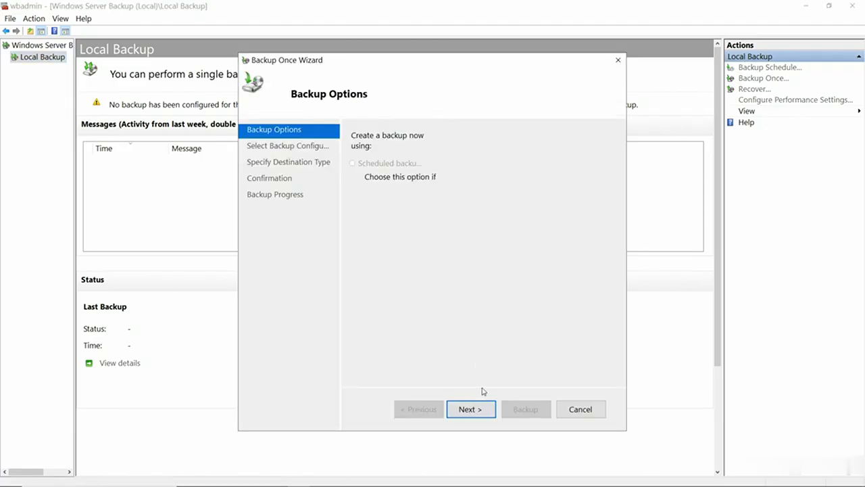
{"action": "left_click", "coordinate": [471, 412]}
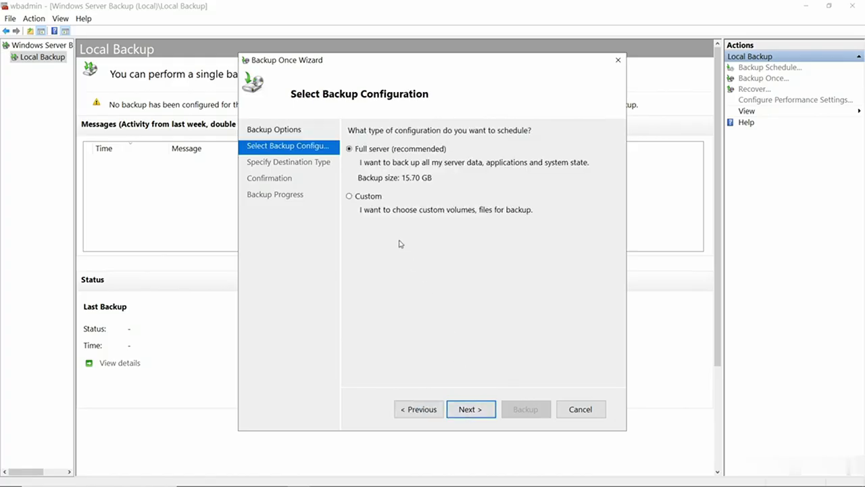
{"action": "left_click", "coordinate": [367, 201]}
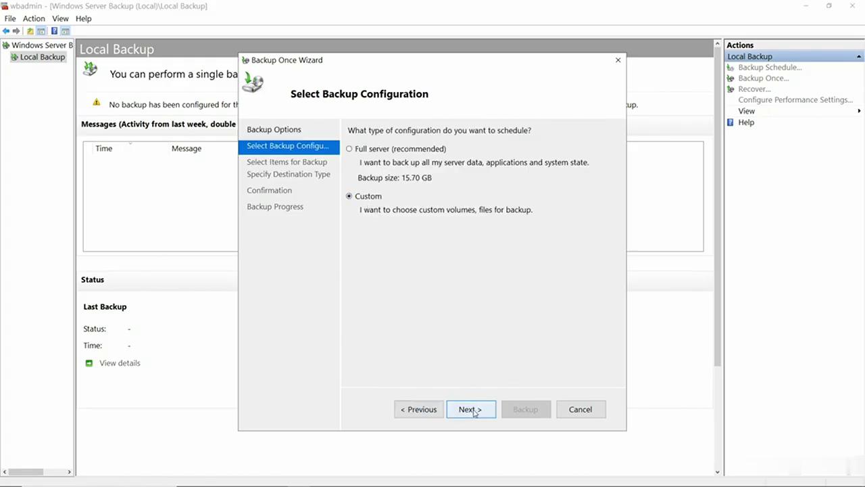
{"action": "left_click", "coordinate": [471, 409]}
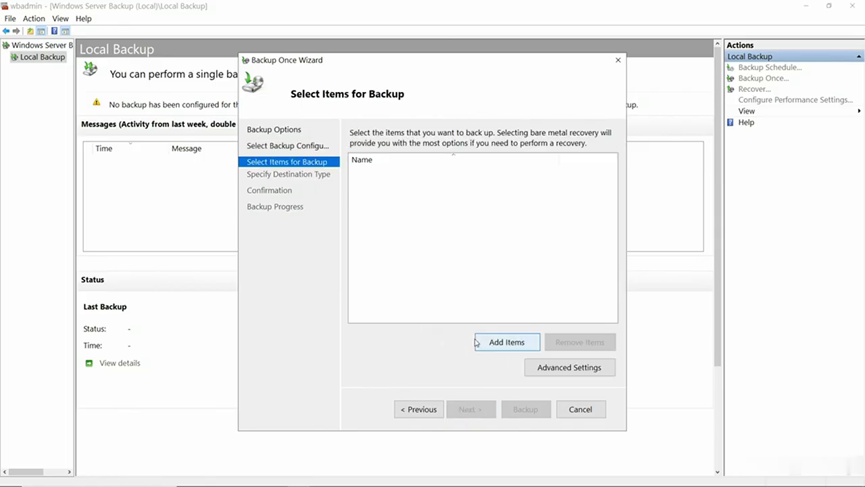
{"action": "left_click", "coordinate": [487, 344]}
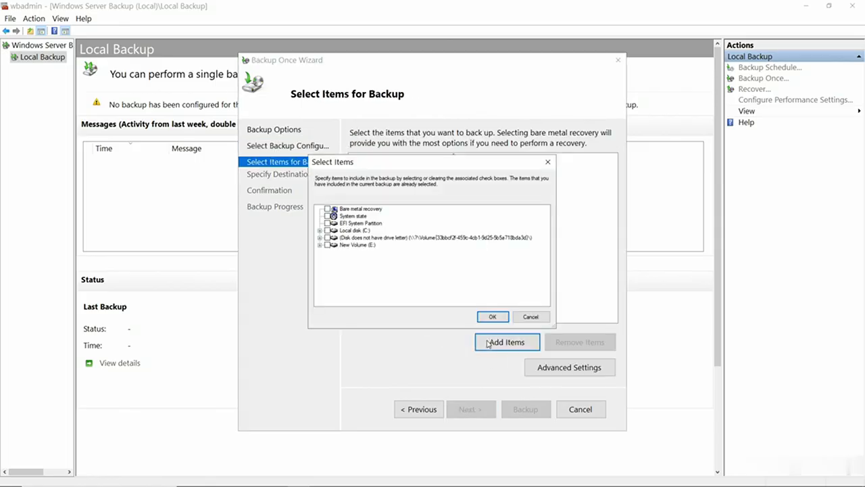
{"action": "left_click", "coordinate": [320, 231]}
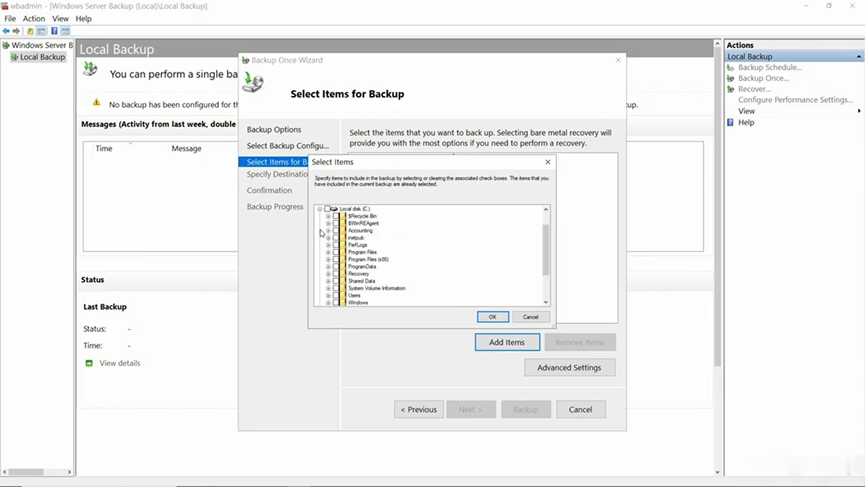
{"action": "left_click", "coordinate": [336, 281]}
{"action": "left_click", "coordinate": [488, 317]}
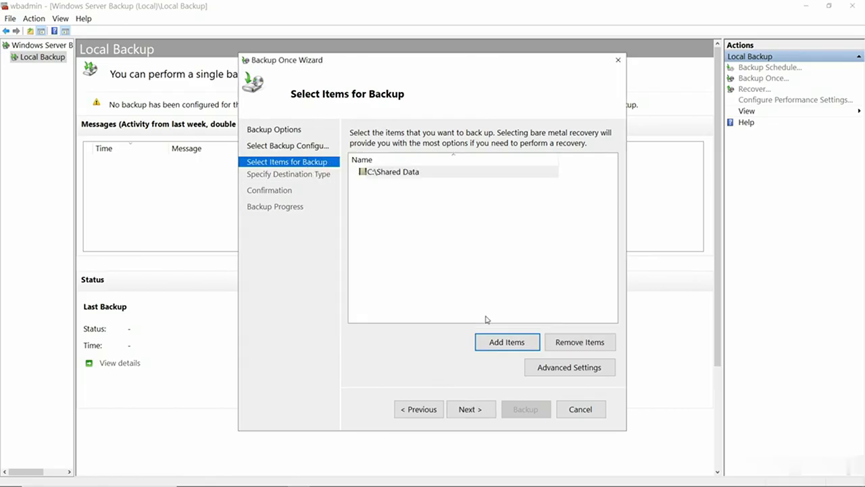
Step: Review the backup's advanced settings for file exclusions and the VSS full and VSS copy options, and cancel without saving
{"action": "left_click", "coordinate": [555, 369]}
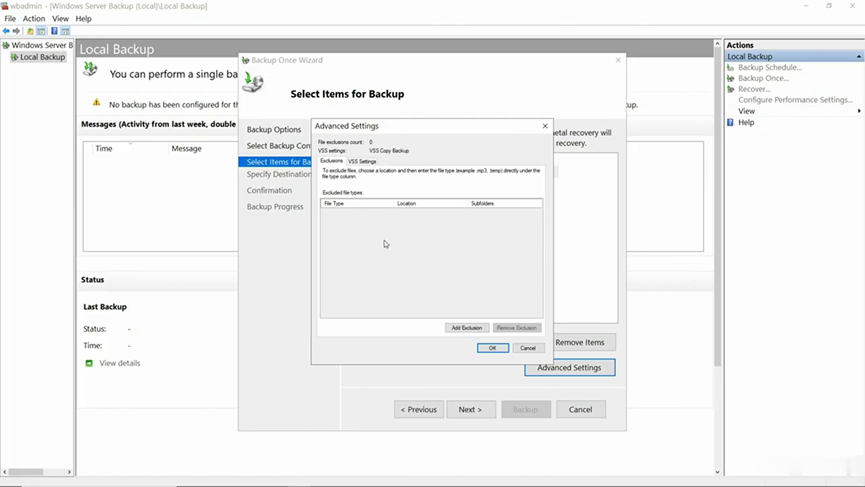
{"action": "left_click", "coordinate": [363, 161]}
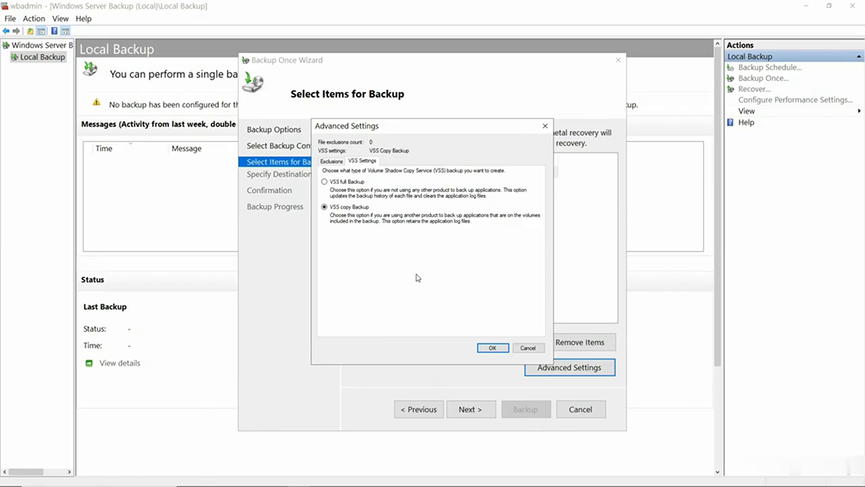
{"action": "left_click", "coordinate": [354, 182]}
{"action": "left_click", "coordinate": [359, 208]}
{"action": "left_click", "coordinate": [528, 348]}
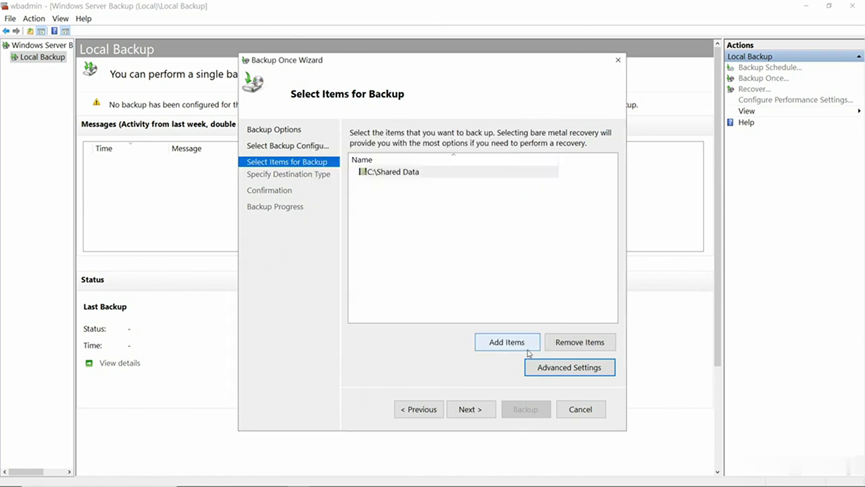
Step: Store the one-time backup on local drives with New Volume (E:) as the destination, and run the backup
{"action": "left_click", "coordinate": [468, 410]}
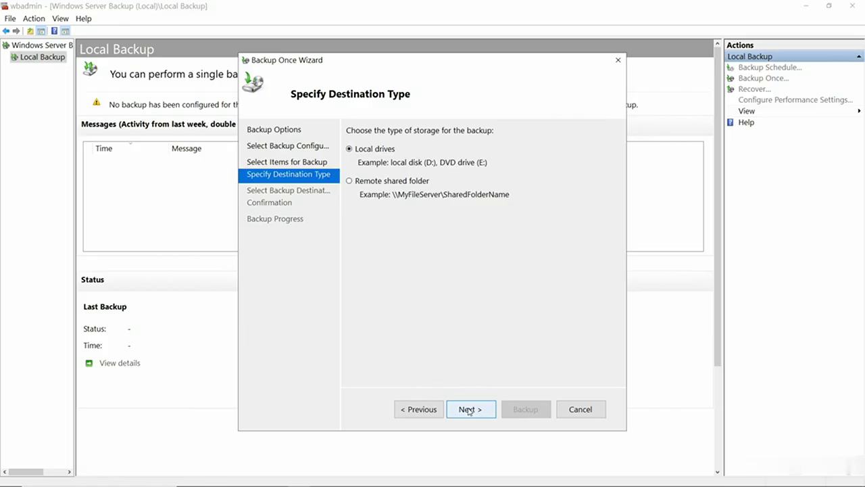
{"action": "left_click", "coordinate": [469, 411]}
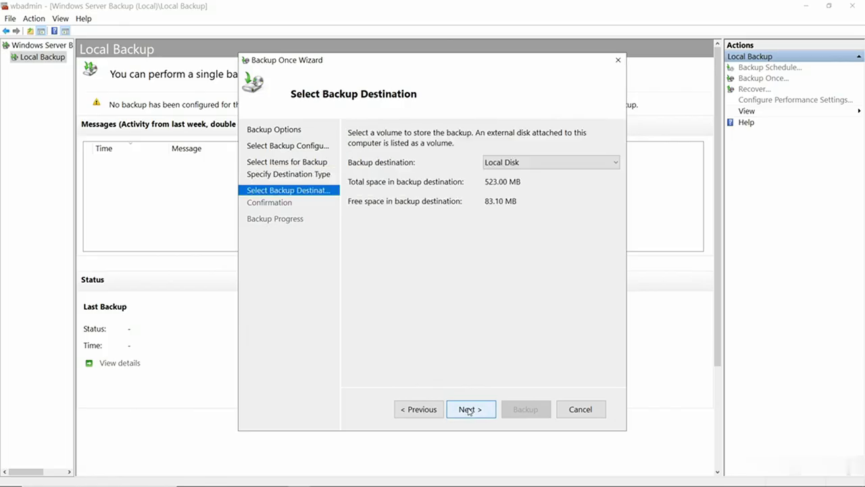
{"action": "left_click", "coordinate": [563, 165]}
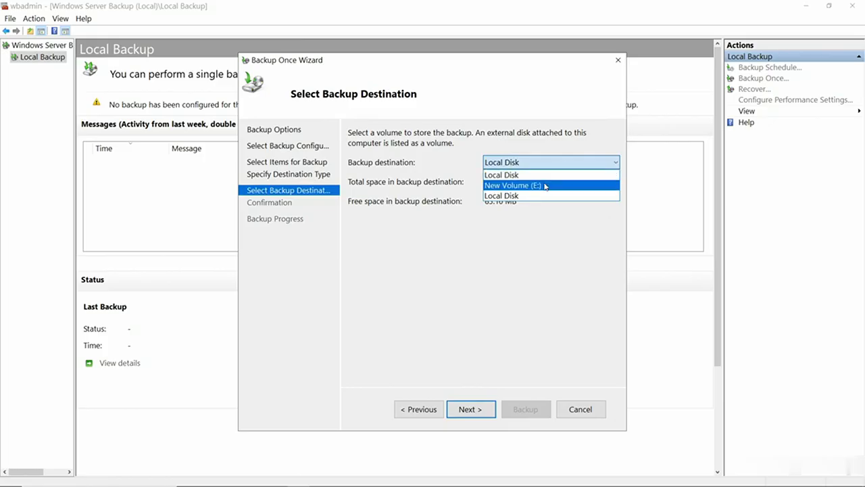
{"action": "left_click", "coordinate": [545, 185]}
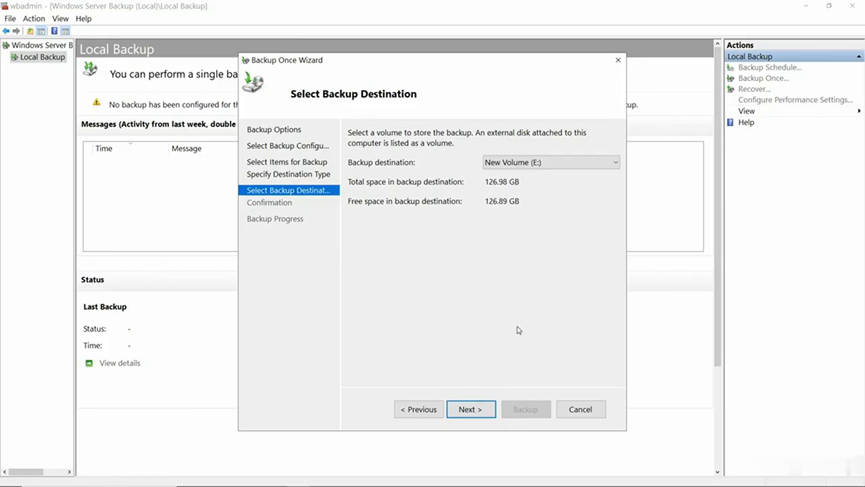
{"action": "left_click", "coordinate": [471, 410]}
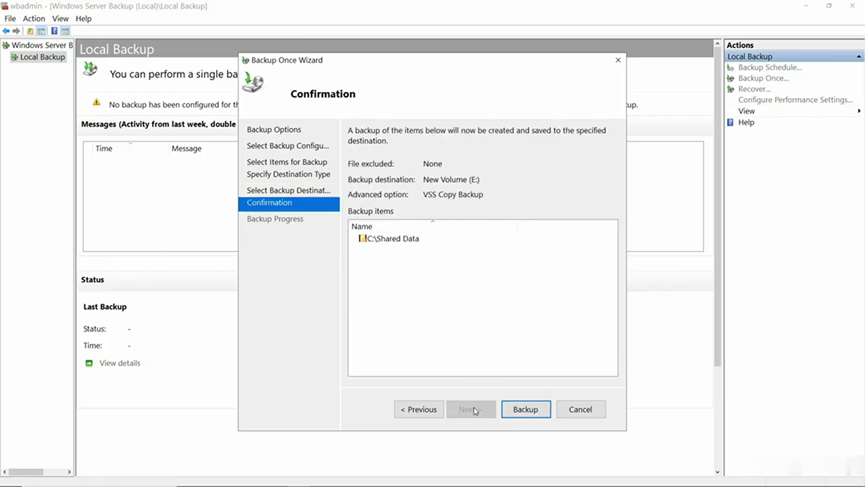
{"action": "left_click", "coordinate": [525, 411]}
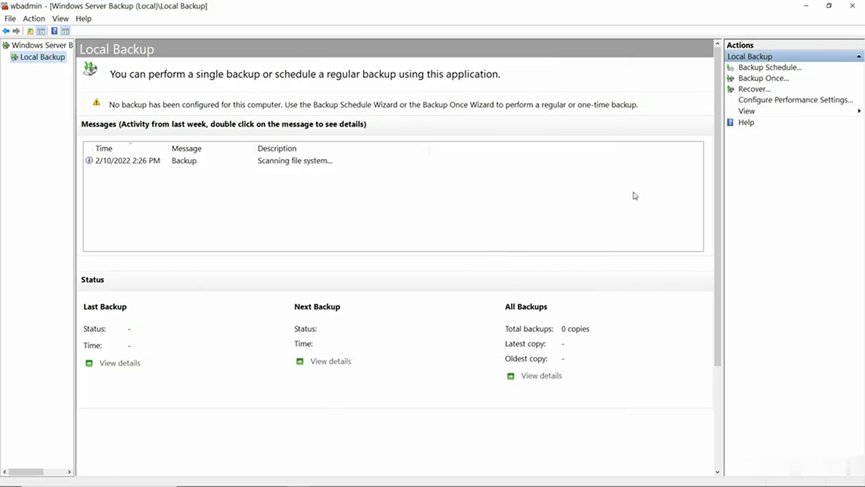
Step: Examine the Faster and Custom backup performance options, including the EFI System Partition's backup choices, and cancel the performance settings
{"action": "left_click", "coordinate": [764, 101]}
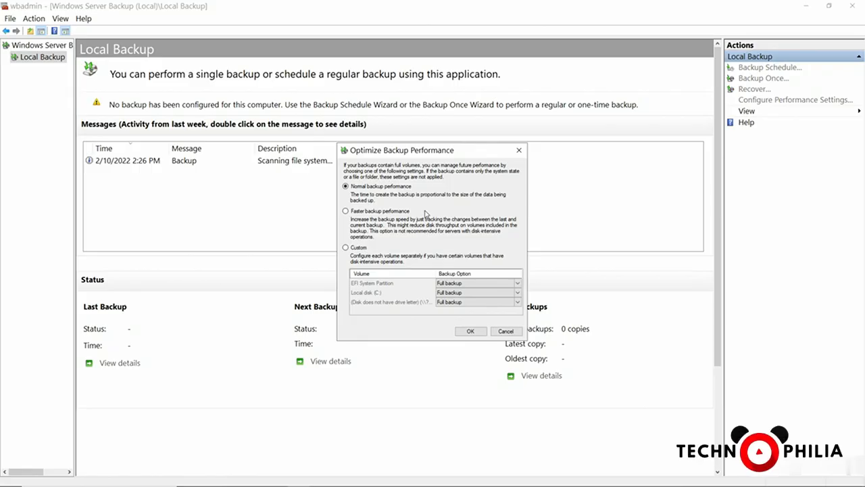
{"action": "left_click", "coordinate": [399, 213]}
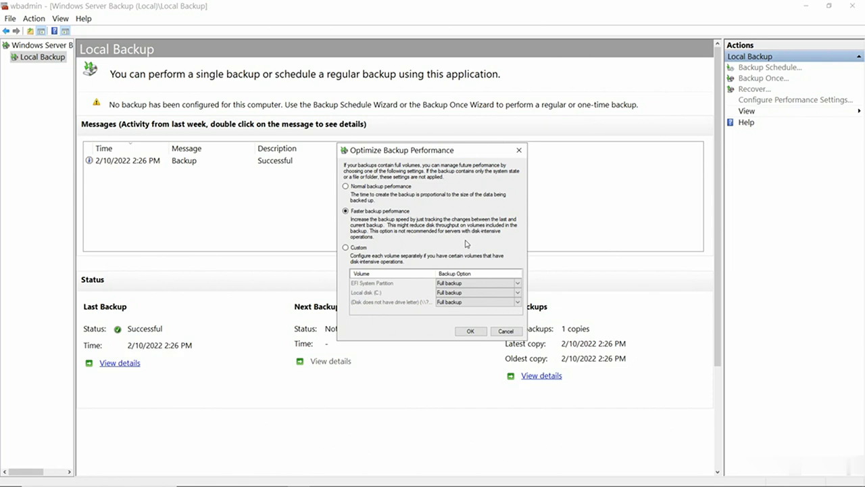
{"action": "left_click", "coordinate": [359, 248]}
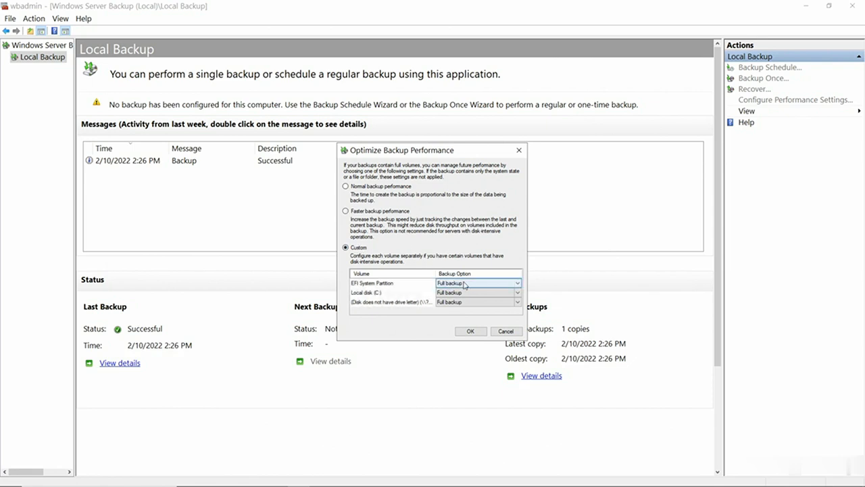
{"action": "left_click", "coordinate": [517, 283]}
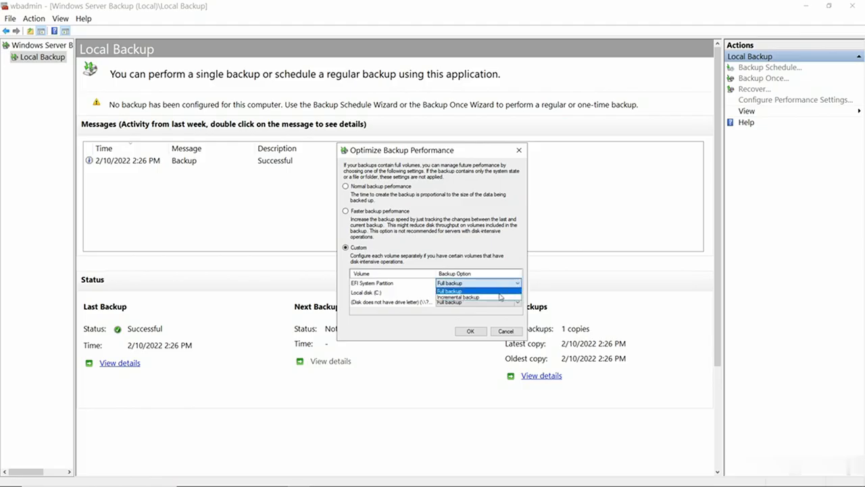
{"action": "left_click", "coordinate": [491, 257]}
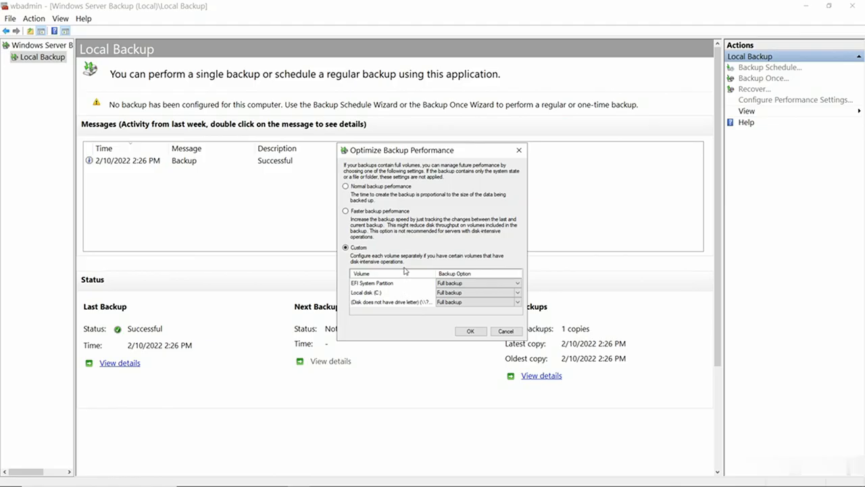
{"action": "left_click", "coordinate": [505, 331]}
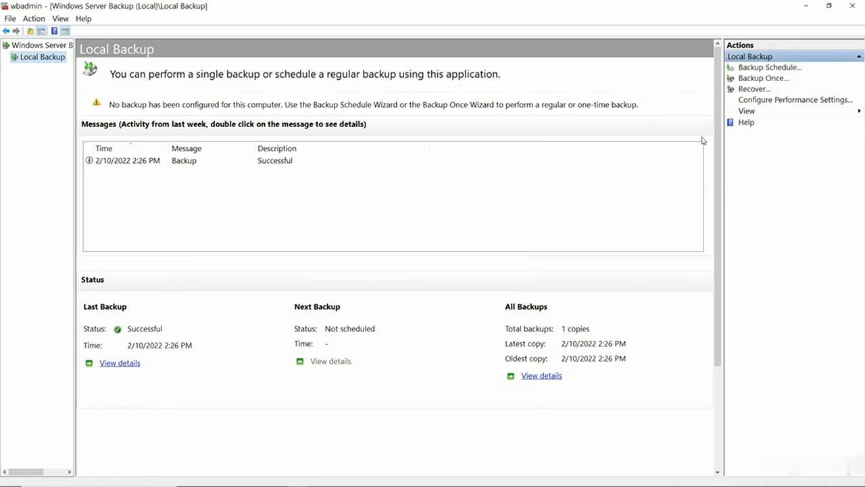
Step: Open the Recovery Wizard, and in File Explorer delete the Shared Data folder from Local Disk (C:)
{"action": "left_click", "coordinate": [746, 89]}
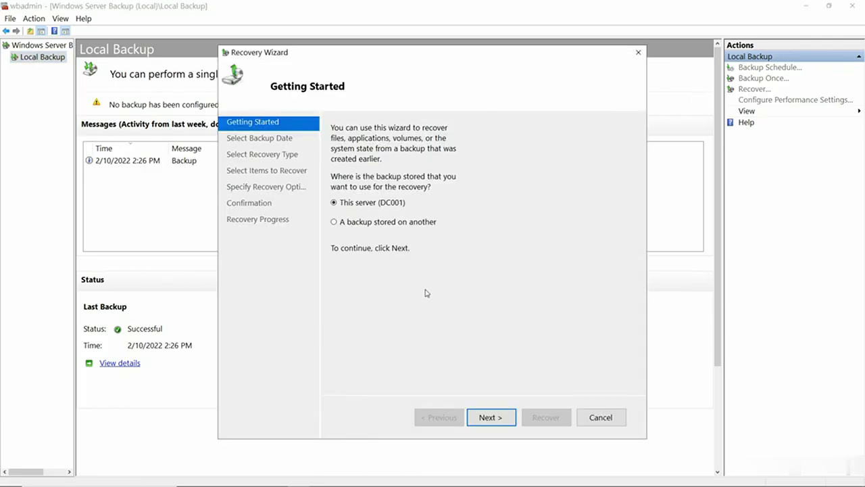
{"action": "left_click", "coordinate": [232, 478]}
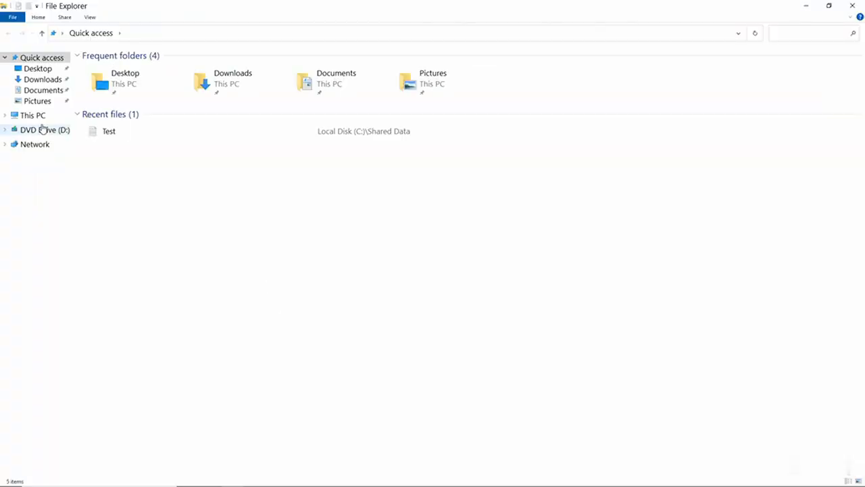
{"action": "left_click", "coordinate": [34, 117]}
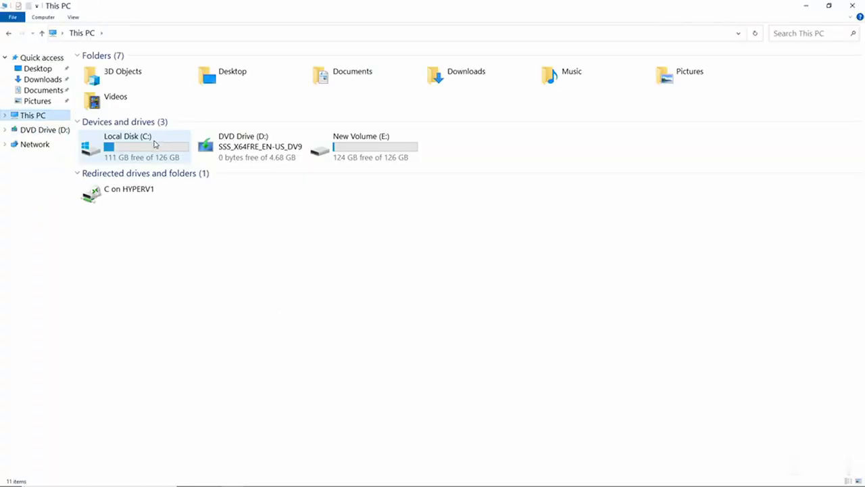
{"action": "double_click", "coordinate": [155, 144]}
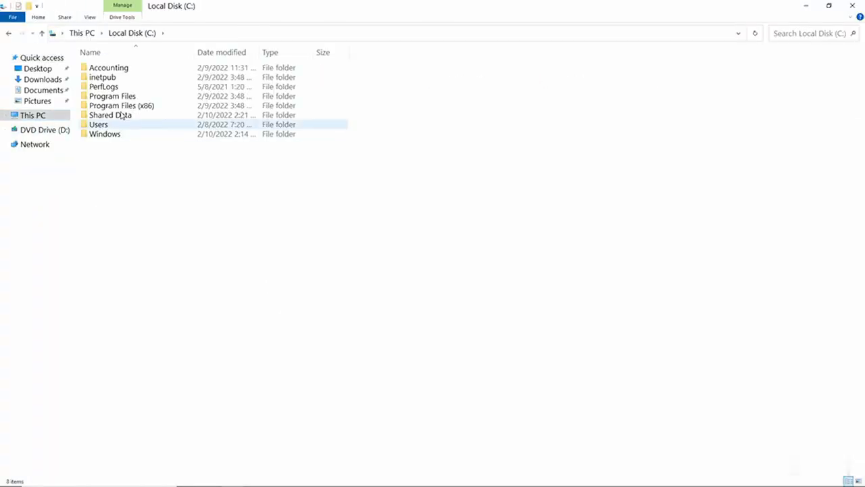
{"action": "left_click", "coordinate": [122, 117]}
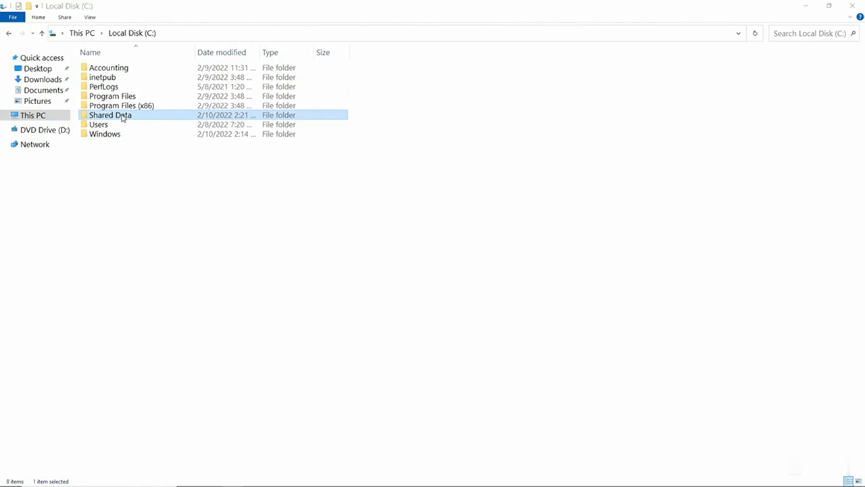
{"action": "key", "text": "Delete"}
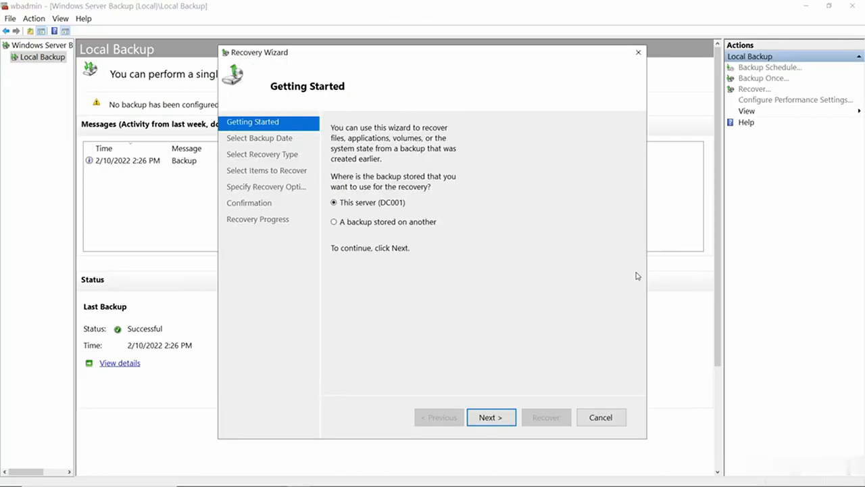
Step: In the Recovery Wizard, choose this server's 2/10/2022 2:26 PM backup, files and folders recovery, and the Shared Data folder on C:
{"action": "left_click", "coordinate": [492, 418]}
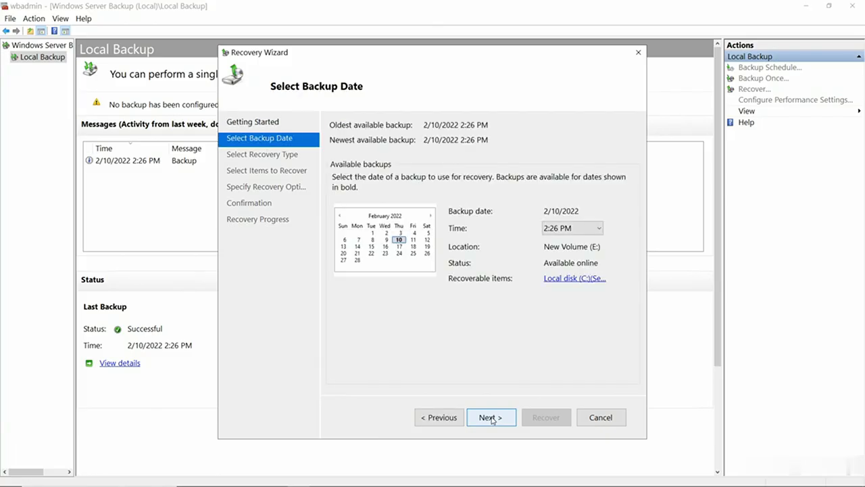
{"action": "left_click", "coordinate": [492, 420]}
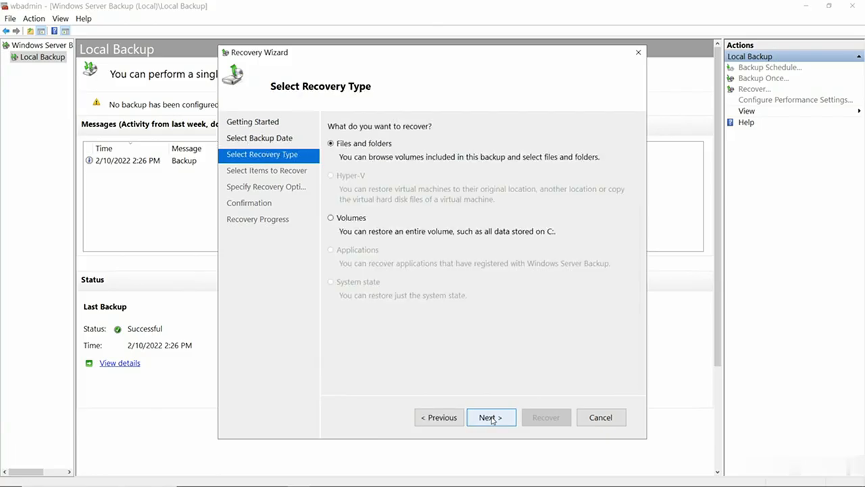
{"action": "left_click", "coordinate": [492, 419]}
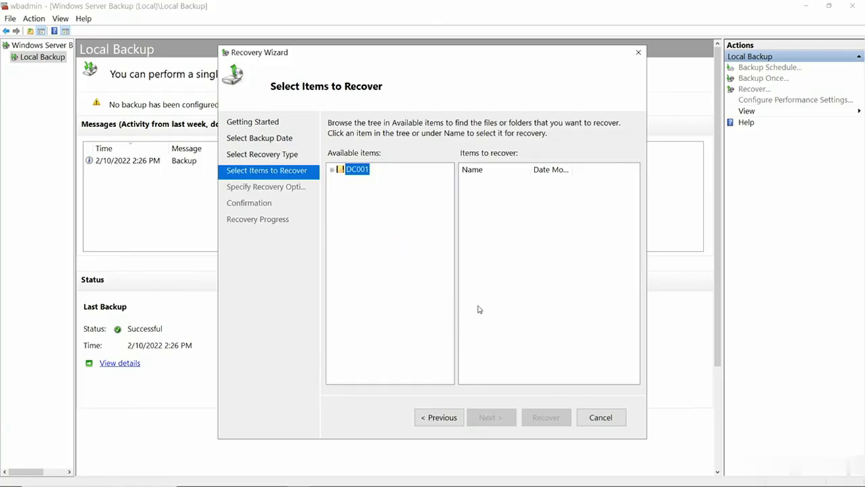
{"action": "left_click", "coordinate": [332, 169]}
{"action": "left_click", "coordinate": [340, 181]}
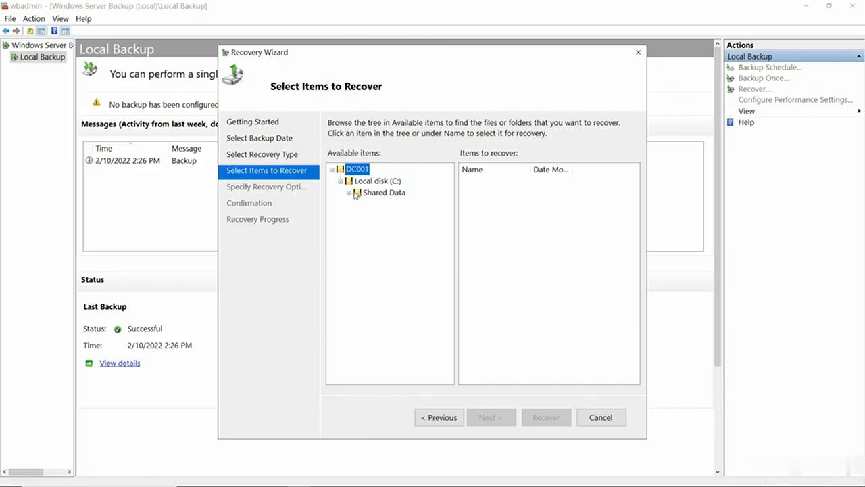
{"action": "left_click", "coordinate": [368, 194]}
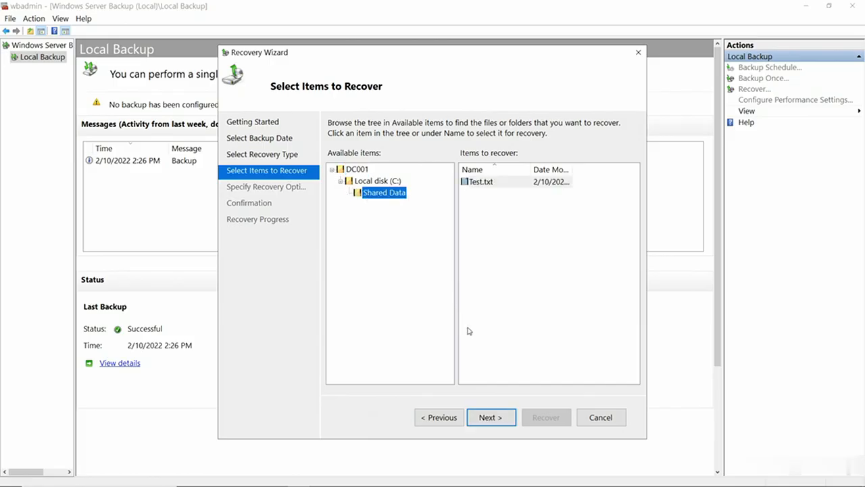
Step: Recover the folder to its original location, creating copies of existing items and restoring ACL permissions, and close the wizard
{"action": "left_click", "coordinate": [494, 417]}
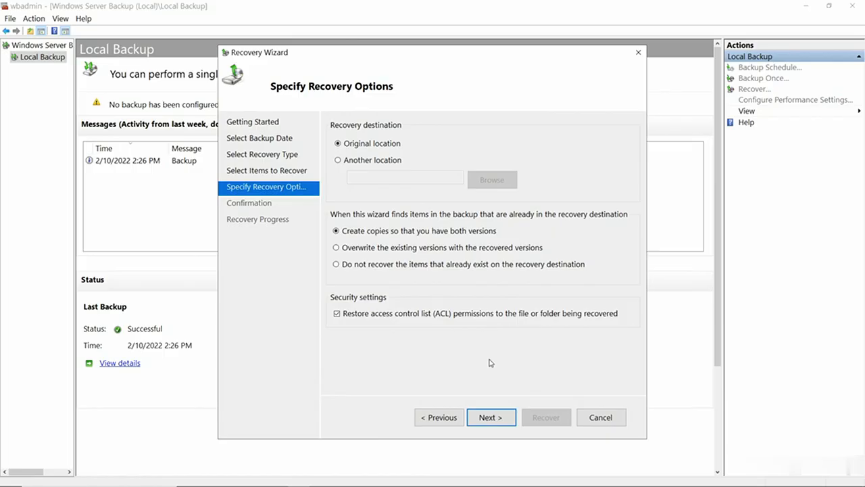
{"action": "left_click", "coordinate": [498, 419]}
{"action": "left_click", "coordinate": [546, 417]}
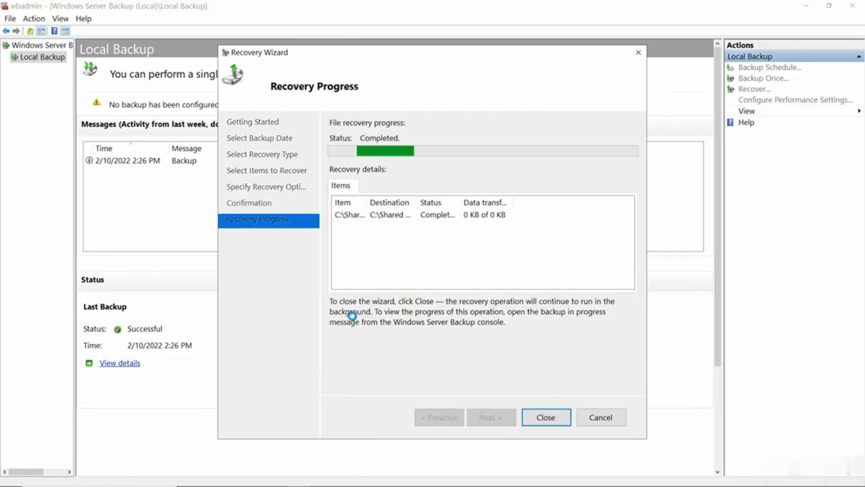
{"action": "left_click", "coordinate": [547, 417]}
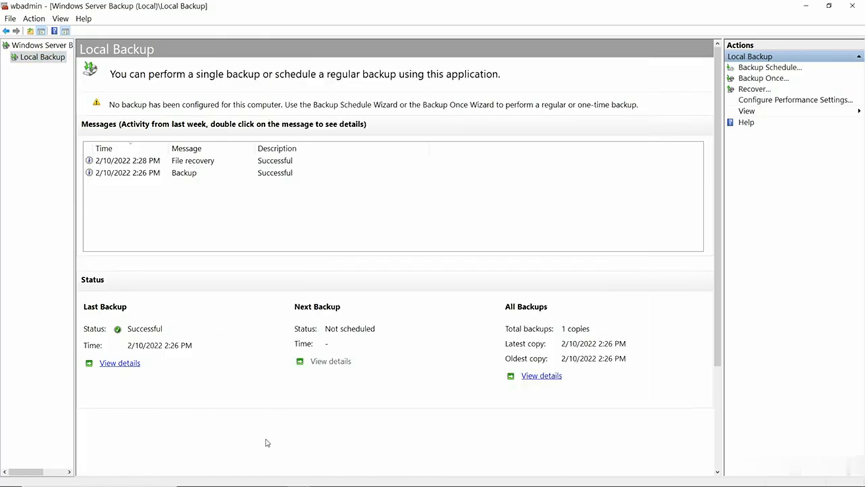
Step: Open the recovered Shared Data folder on C: in File Explorer and check for the Test file
{"action": "mouse_move", "coordinate": [268, 442]}
{"action": "left_click", "coordinate": [232, 432]}
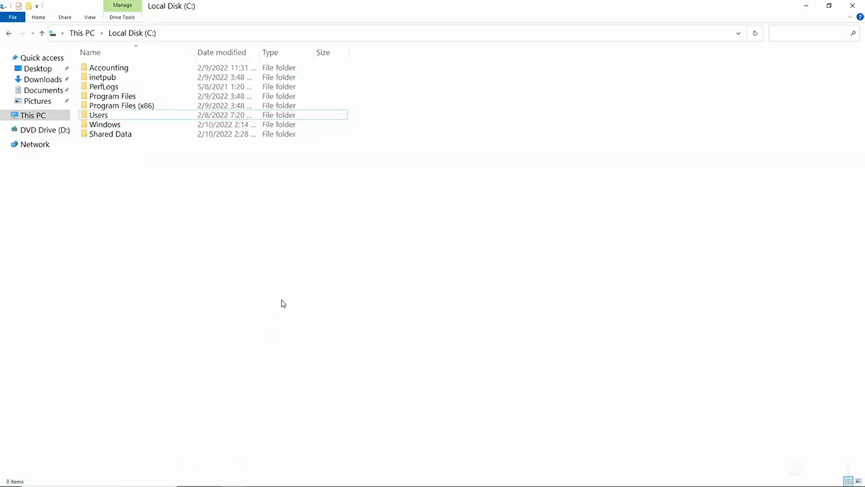
{"action": "double_click", "coordinate": [113, 134]}
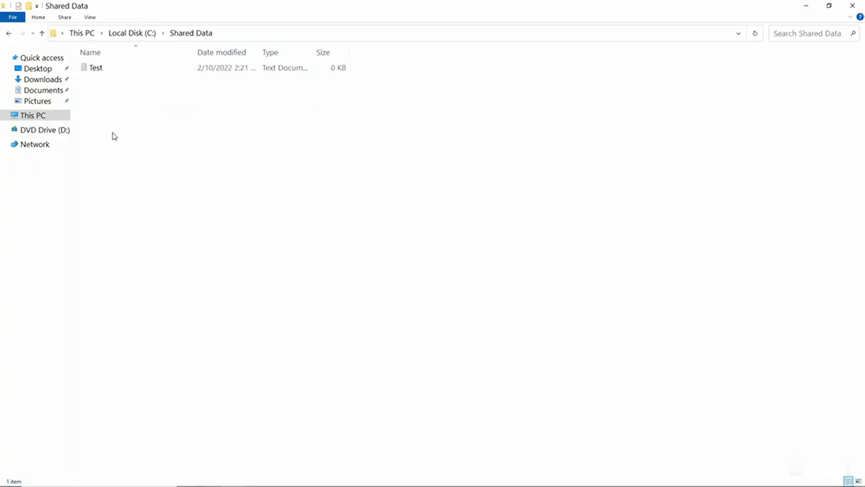
{"action": "left_click", "coordinate": [113, 74]}
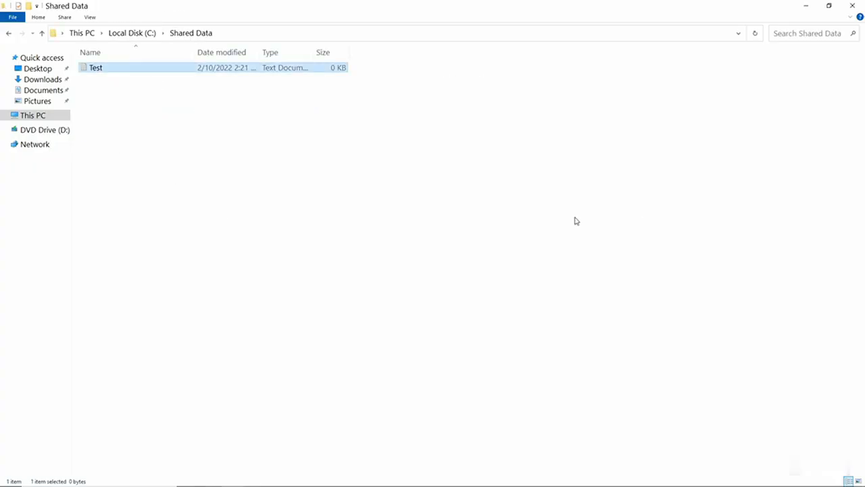